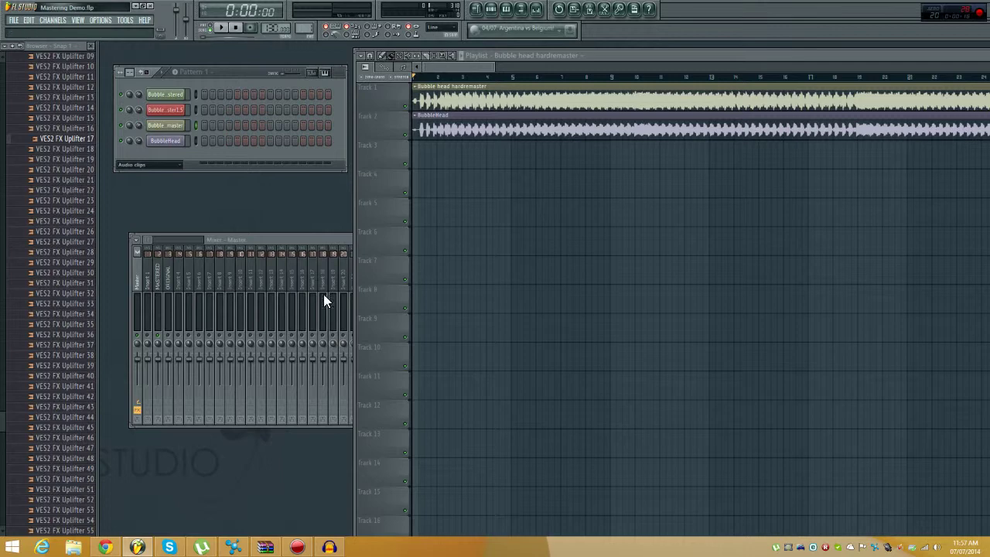
# - Bring the whole mixer into view and remove iZotope Ozone 5 from the Master track's effect slot
pyautogui.moveTo(273, 239); pyautogui.dragTo(283, 261)
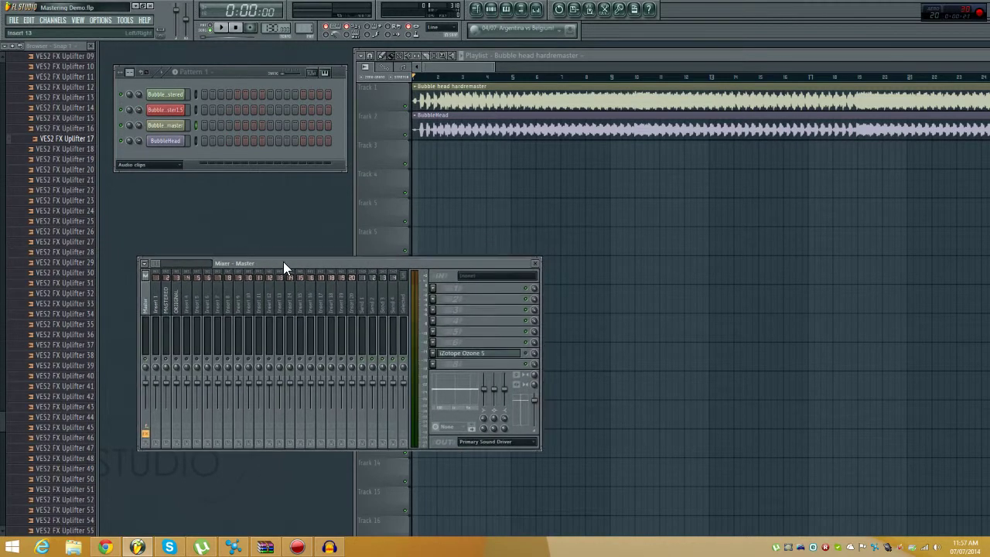
pyautogui.click(443, 61)
pyautogui.click(324, 264)
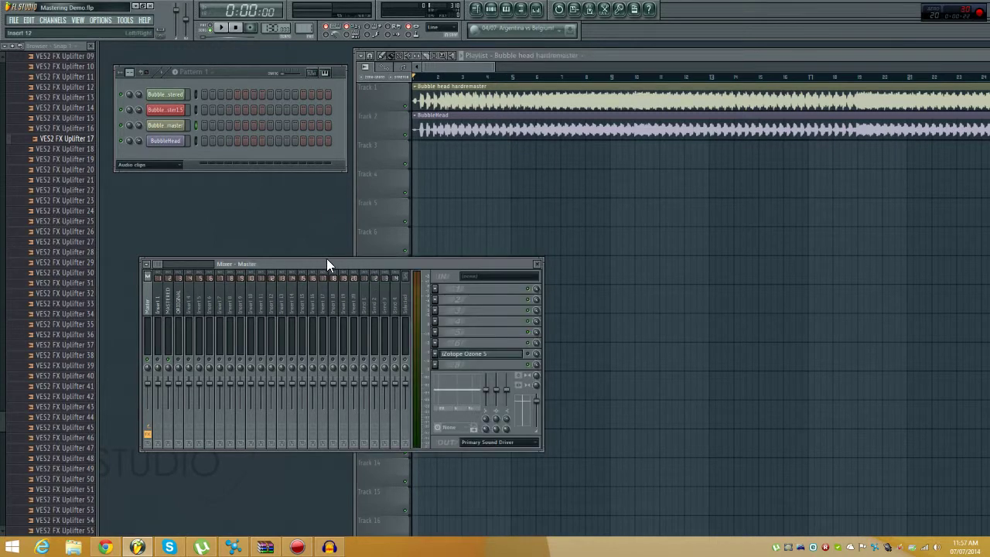
pyautogui.click(437, 358)
pyautogui.moveTo(462, 311)
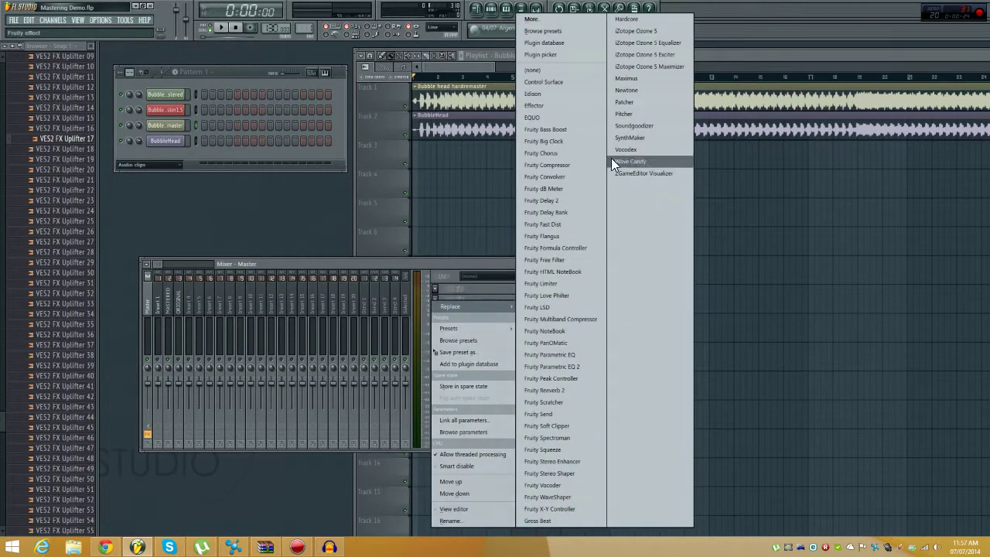
pyautogui.click(543, 70)
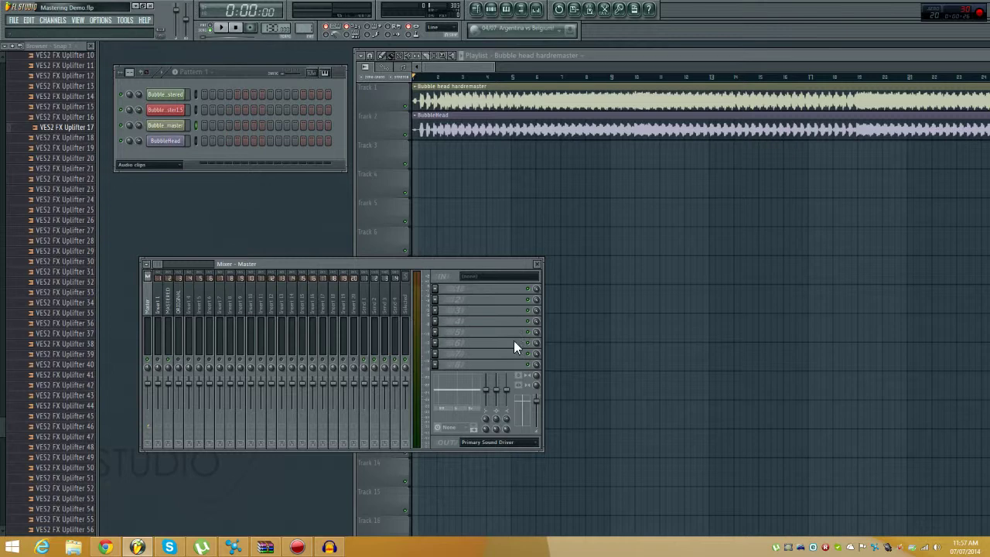
# - Start song playback and place the mixer in front of the playlist, keeping both audio tracks uncovered
pyautogui.moveTo(480, 263); pyautogui.dragTo(718, 194)
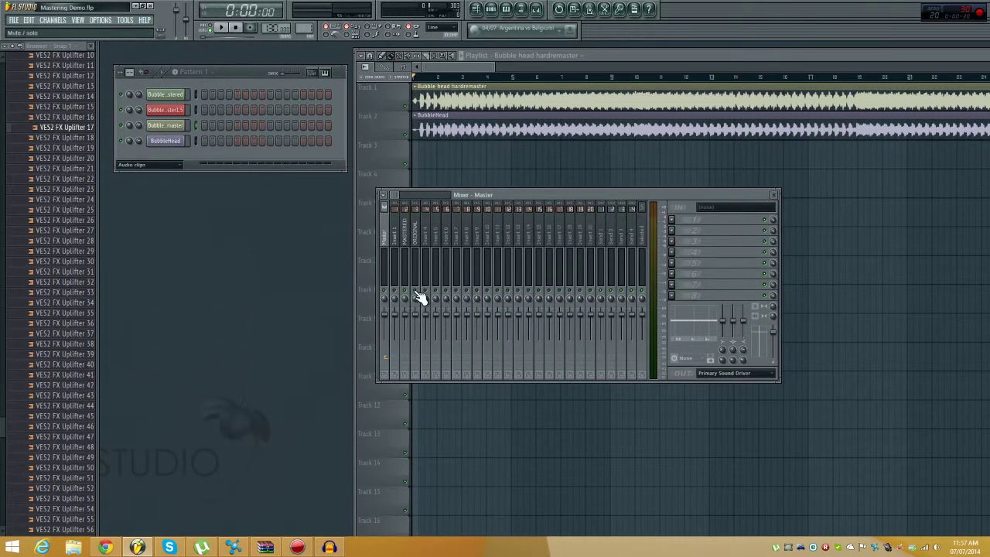
pyautogui.press('space')
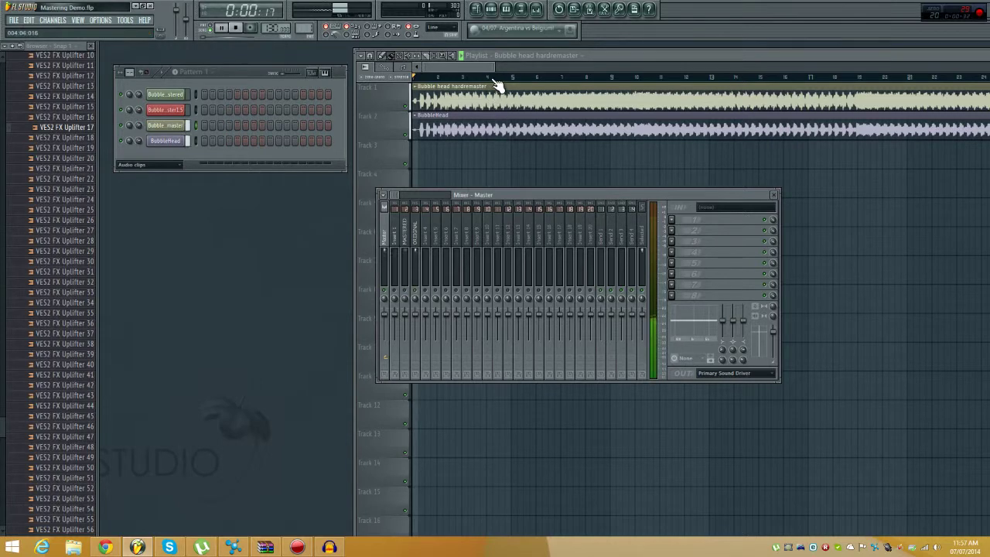
pyautogui.click(468, 70)
pyautogui.scroll(-2, 461, 124)
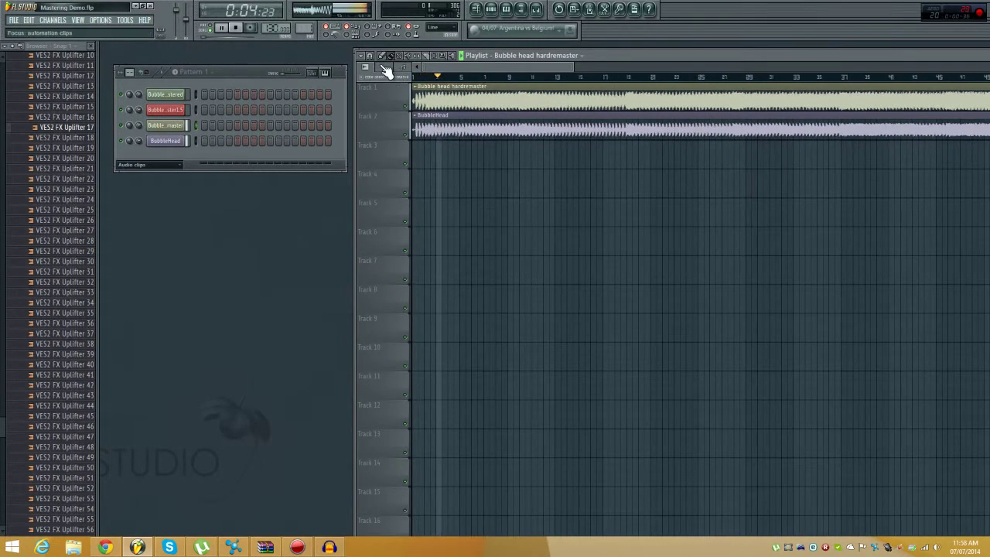
pyautogui.click(81, 19)
pyautogui.click(111, 88)
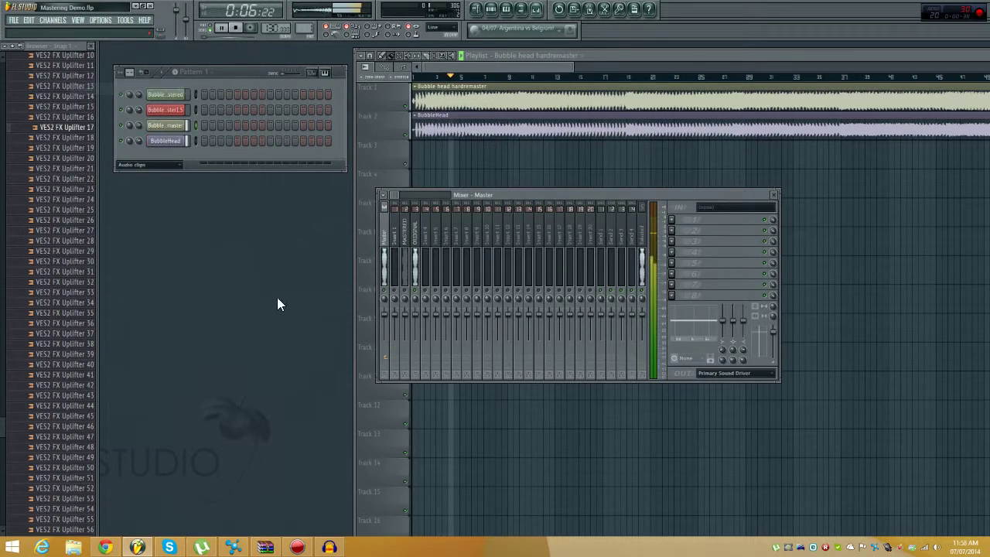
pyautogui.moveTo(515, 205); pyautogui.dragTo(503, 217)
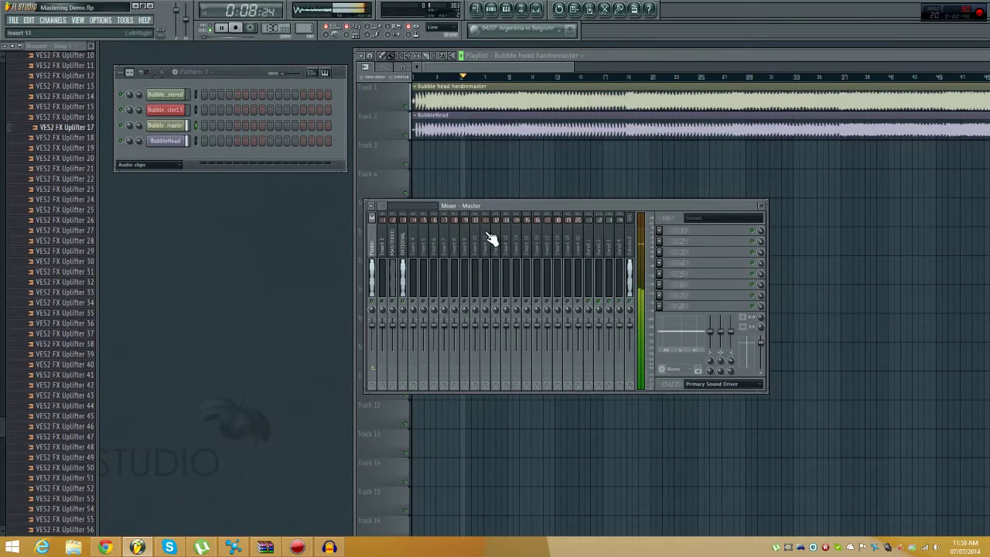
# - Compare the two versions during playback by alternately soloing the MASTERED and ORIGINAL mixer tracks
pyautogui.click(404, 302)
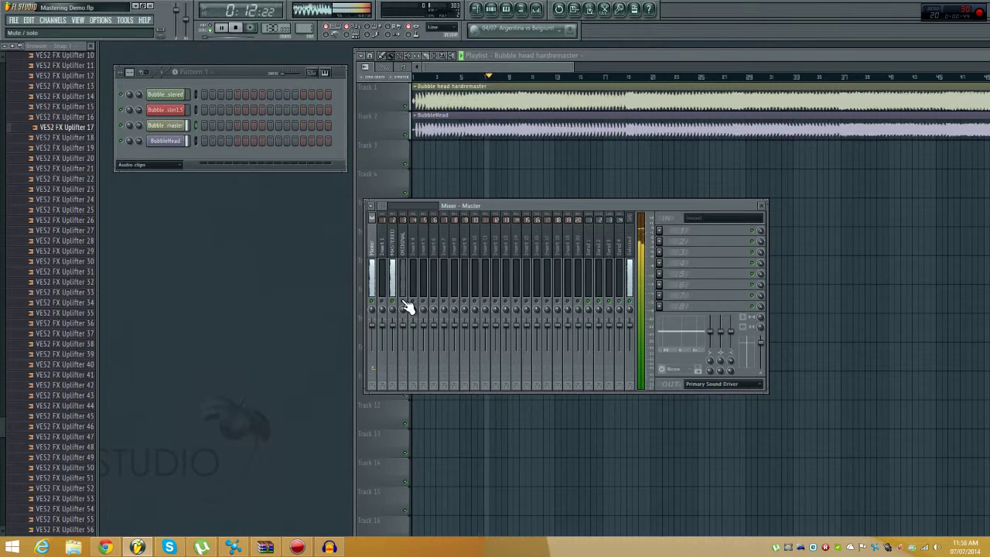
pyautogui.click(402, 301)
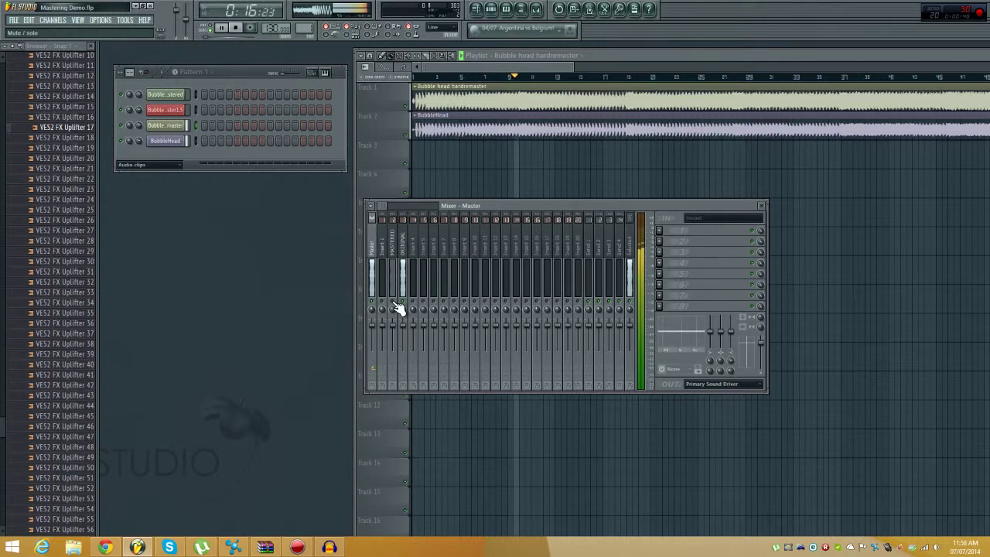
pyautogui.click(394, 301)
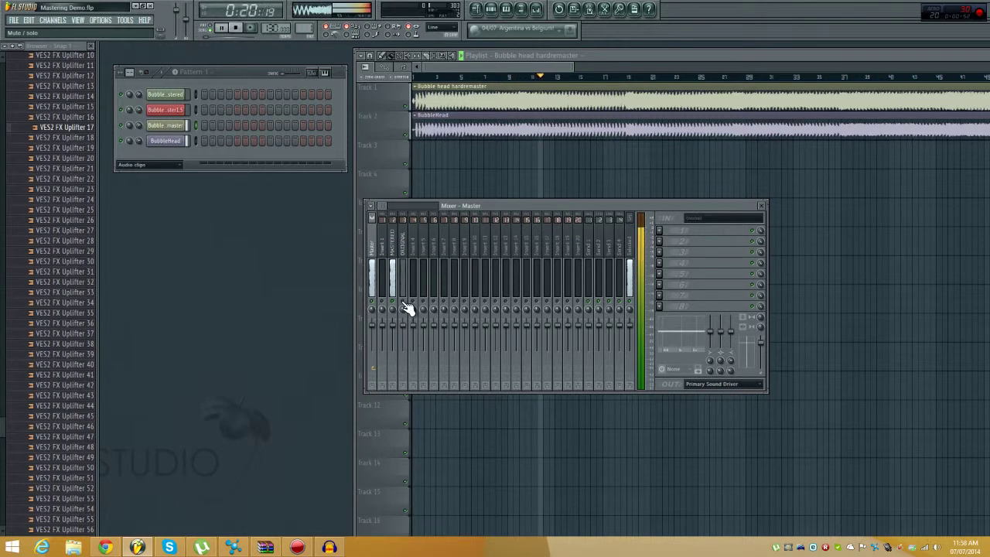
pyautogui.click(403, 302)
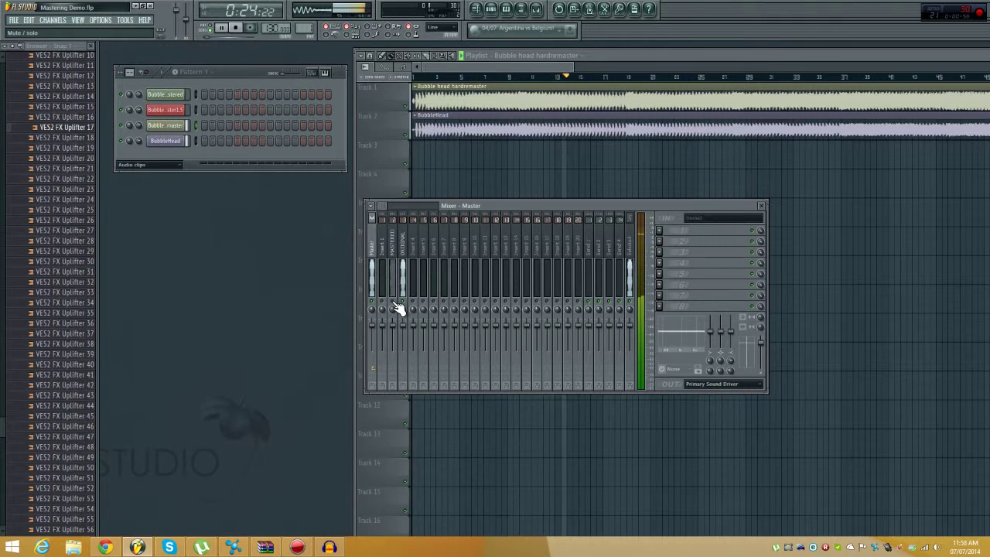
pyautogui.click(394, 302)
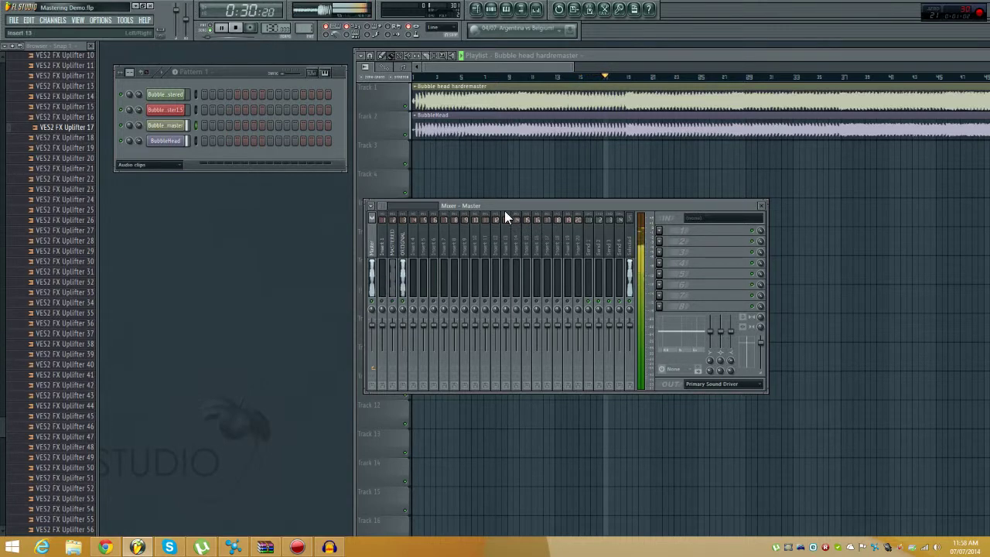
pyautogui.moveTo(521, 208); pyautogui.dragTo(553, 203)
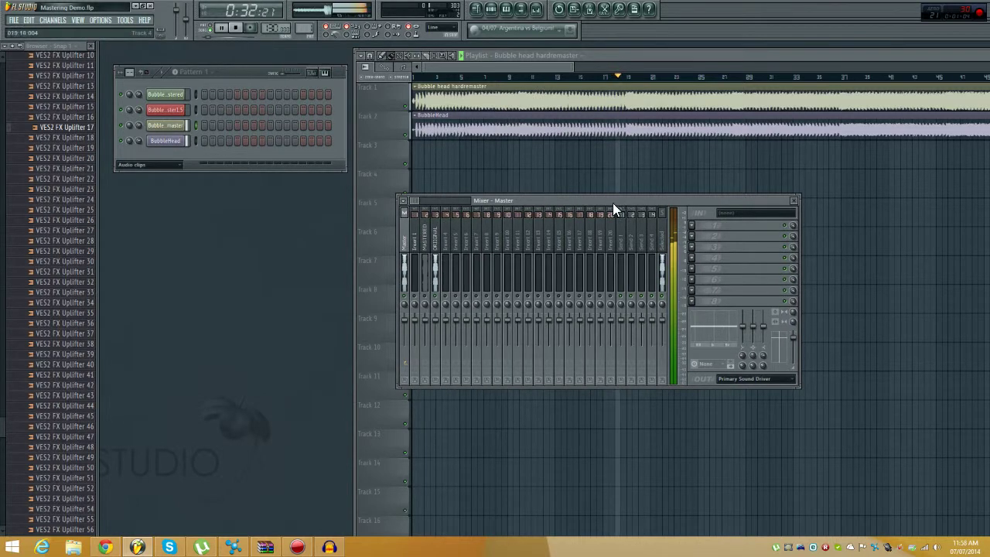
pyautogui.rightClick(426, 297)
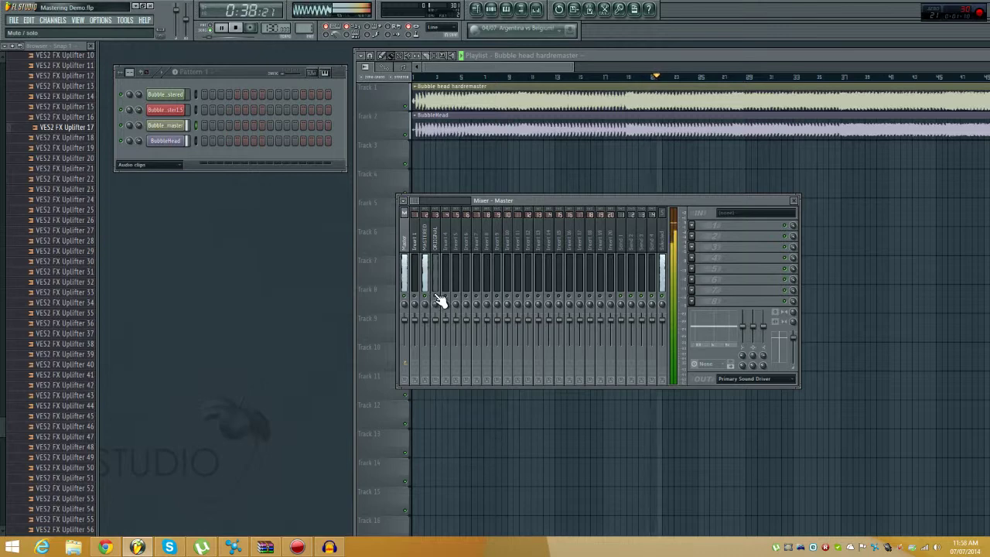
pyautogui.rightClick(436, 297)
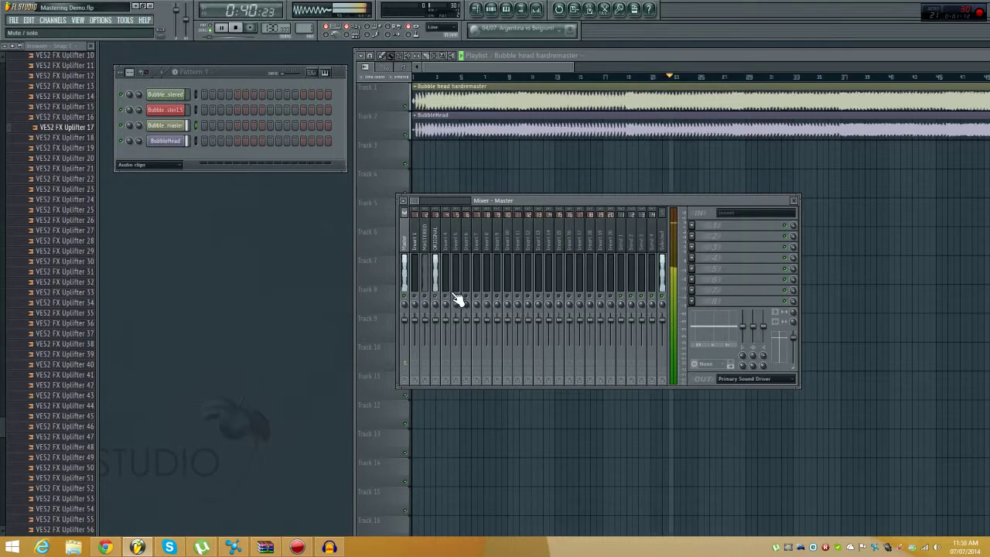
# - Follow the playing section in the playlist and place the mixer beneath the channel rack
pyautogui.moveTo(524, 201); pyautogui.dragTo(543, 212)
pyautogui.press('F9')
pyautogui.moveTo(544, 64); pyautogui.dragTo(592, 65)
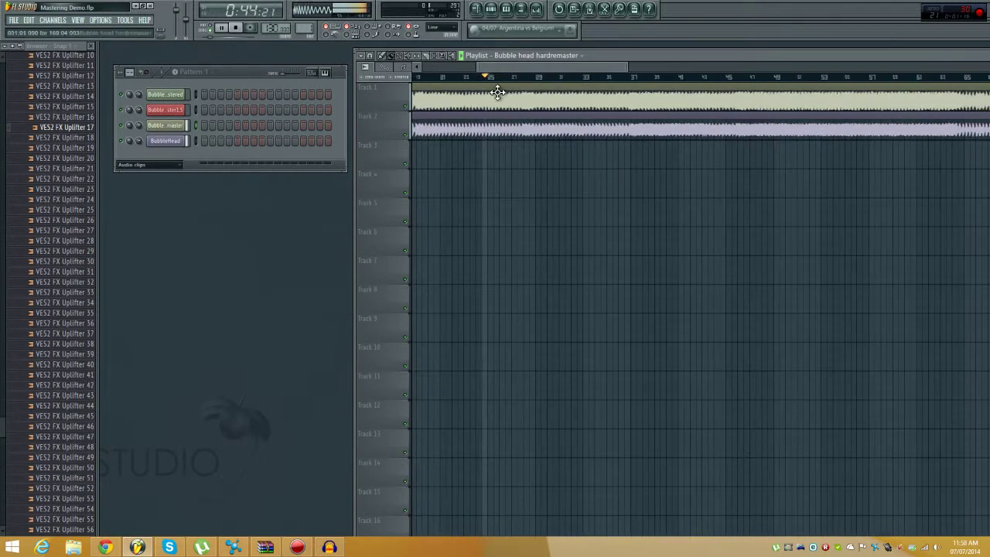
pyautogui.click(85, 21)
pyautogui.click(91, 85)
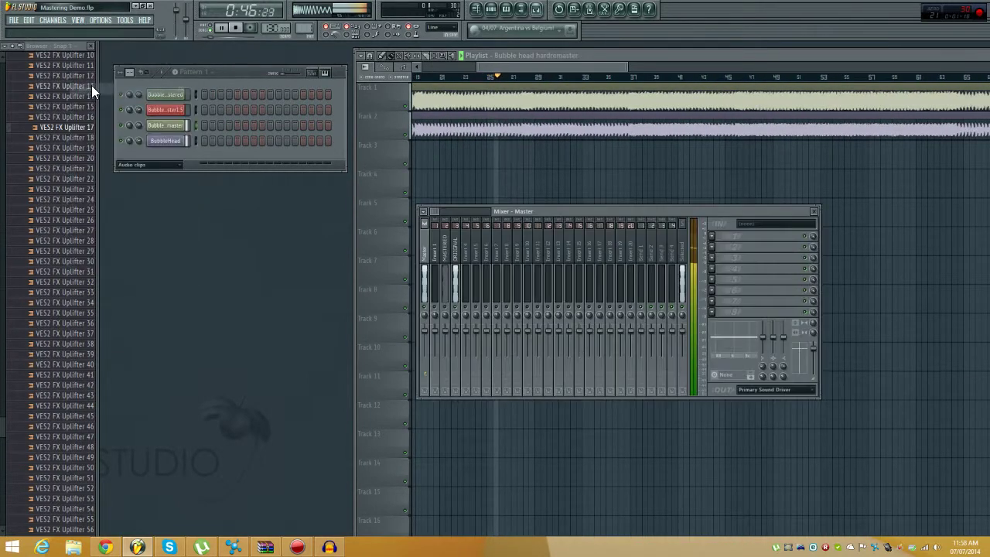
pyautogui.moveTo(523, 211); pyautogui.dragTo(232, 247)
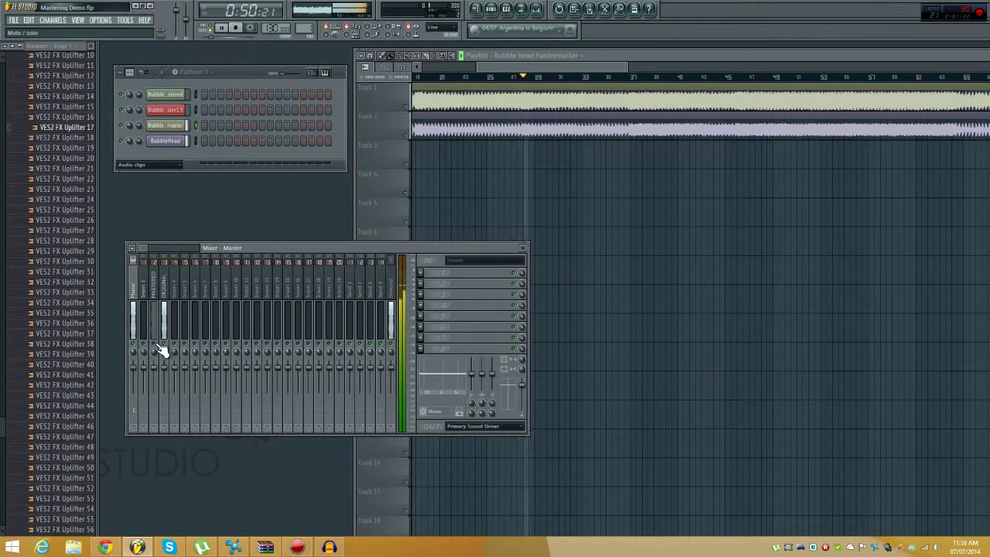
# - Keep alternating solo between the ORIGINAL and MASTERED tracks to compare them through the song's next section
pyautogui.click(156, 342)
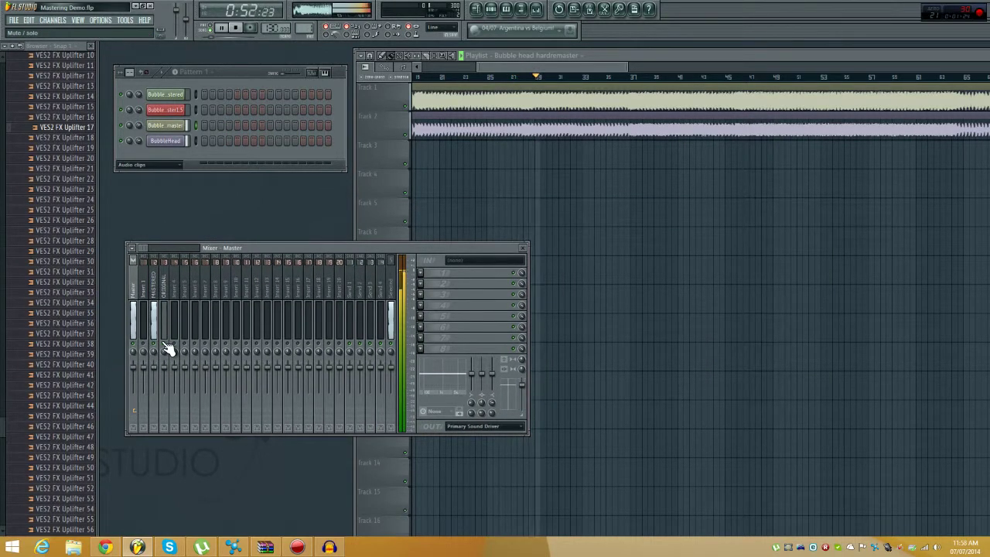
pyautogui.click(167, 346)
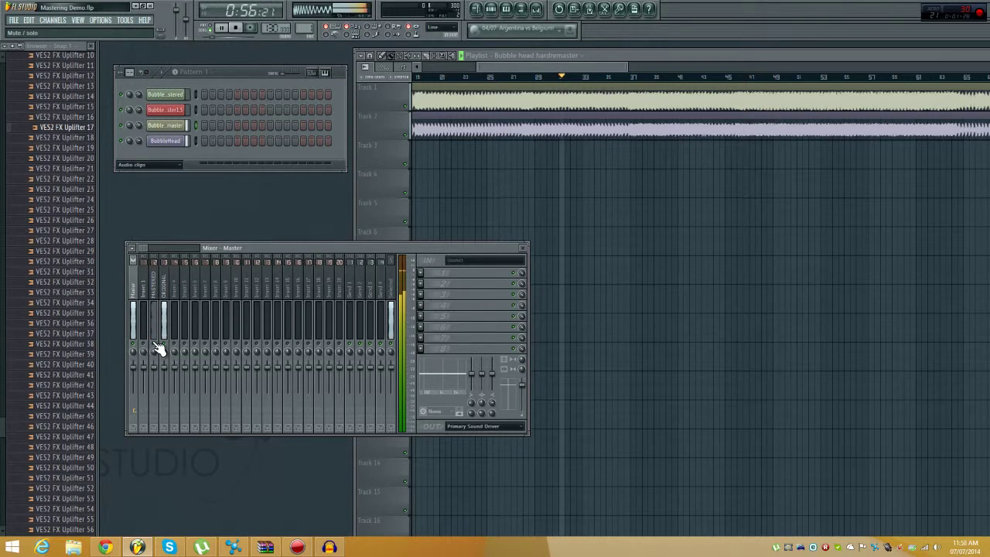
pyautogui.click(154, 343)
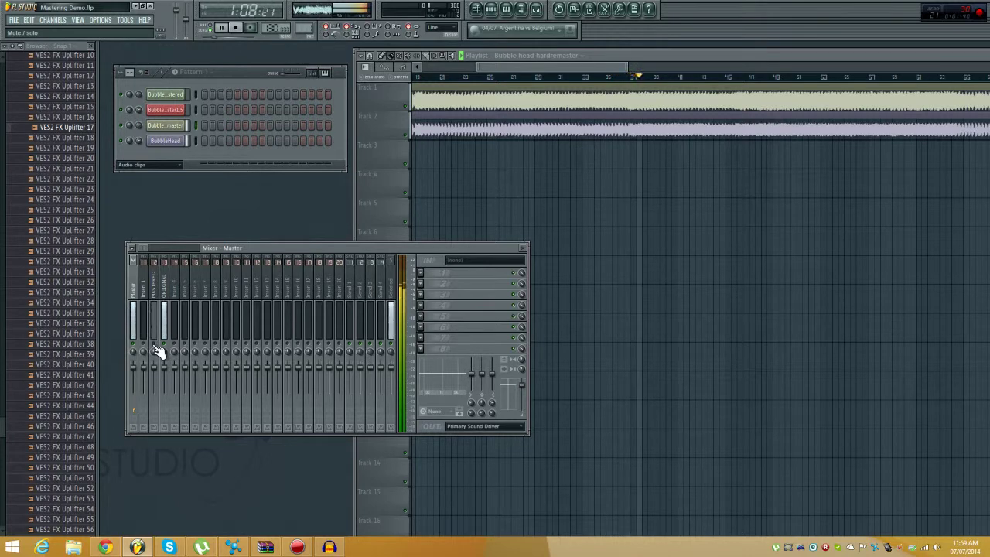
pyautogui.click(155, 345)
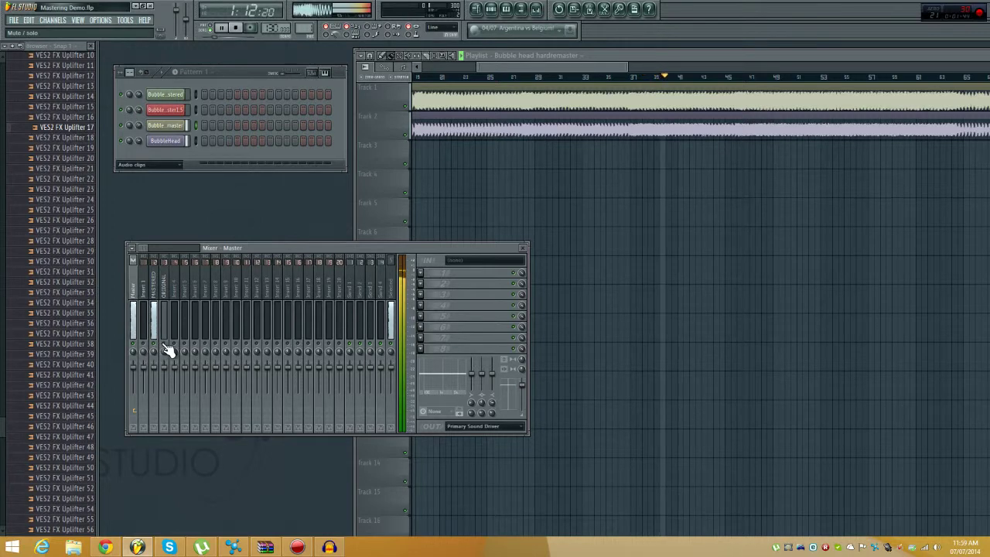
pyautogui.rightClick(164, 344)
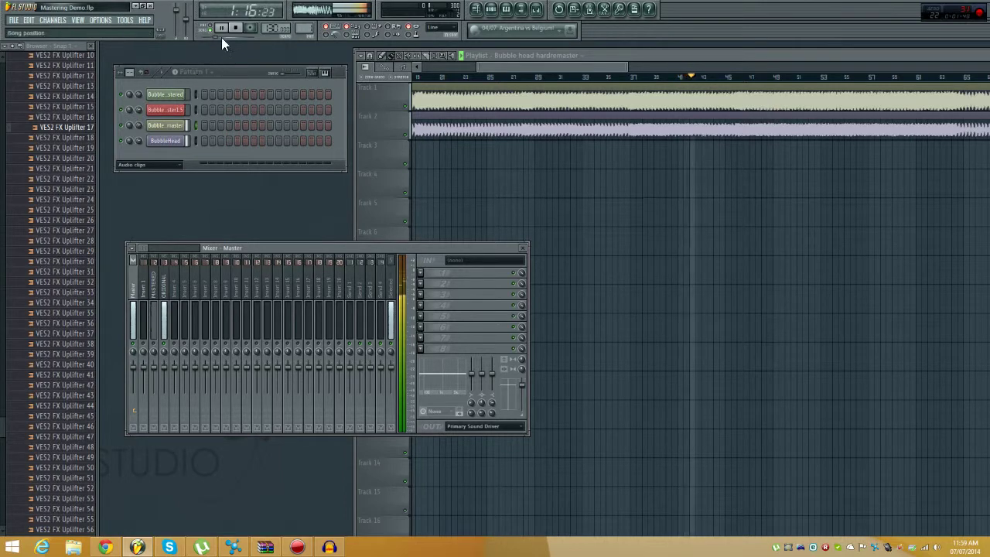
pyautogui.rightClick(155, 345)
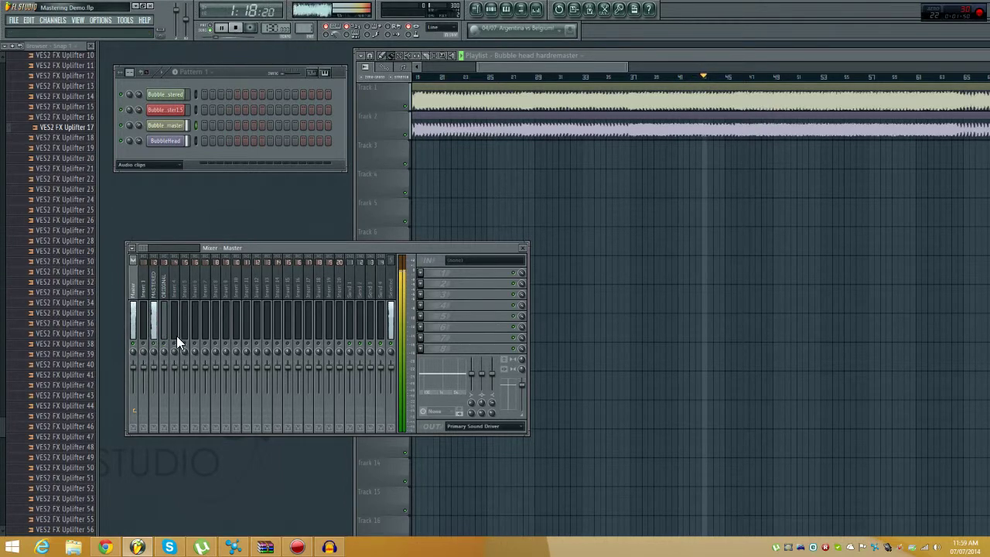
# - Stop playback and inspect the effect slots of the MASTERED and ORIGINAL mixer tracks
pyautogui.press('space')
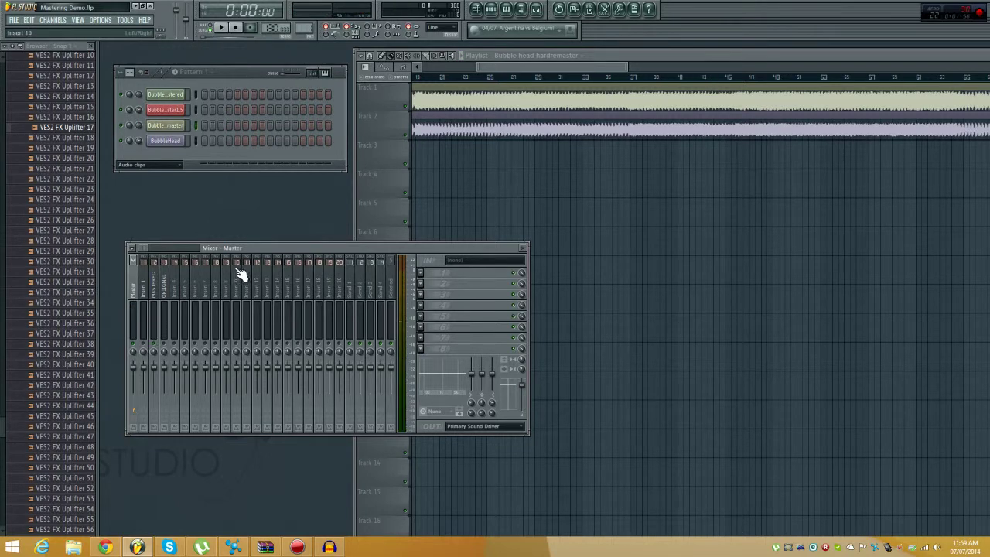
pyautogui.click(155, 292)
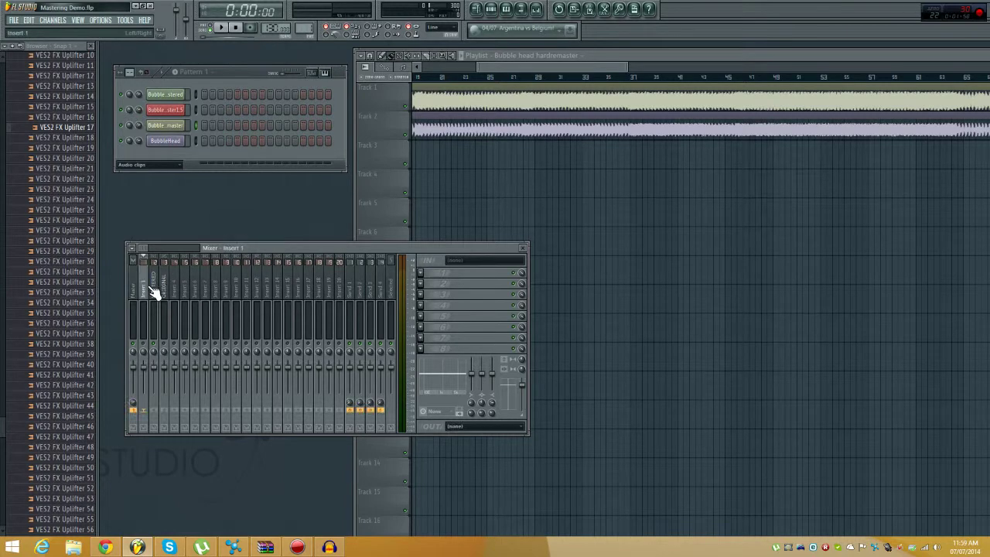
pyautogui.click(164, 293)
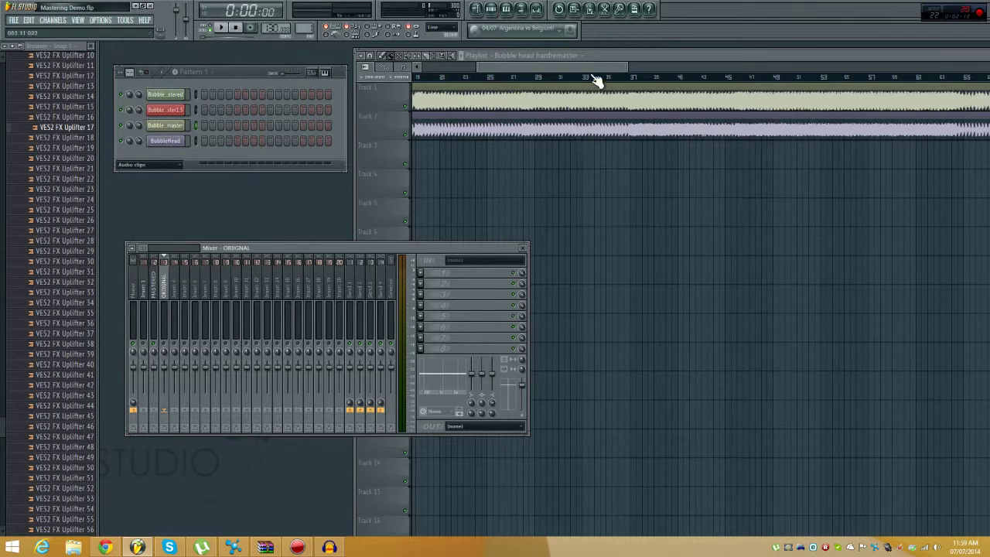
# - Play the song from about bar 75, first with ORIGINAL soloed and again with MASTERED soloed
pyautogui.moveTo(594, 68); pyautogui.dragTo(695, 68)
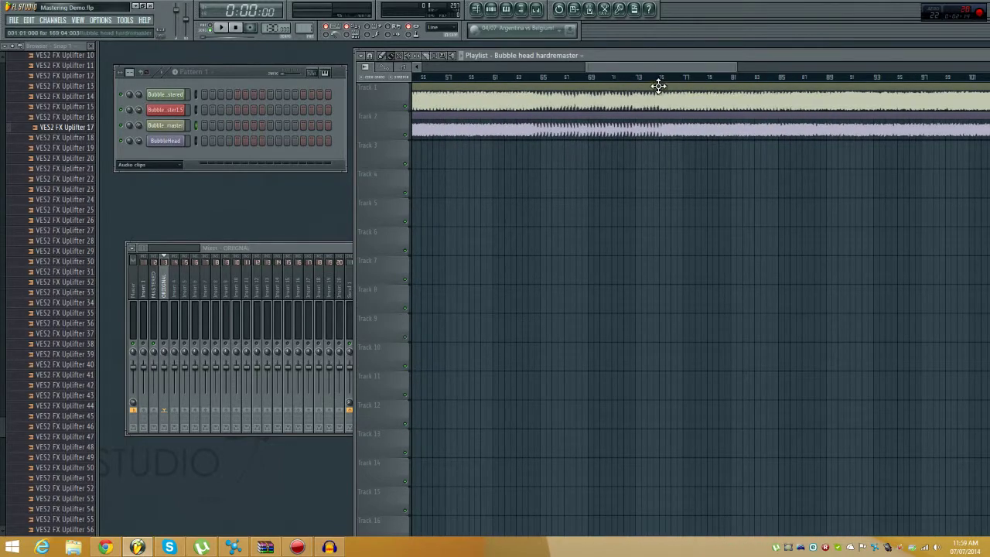
pyautogui.click(660, 77)
pyautogui.click(173, 348)
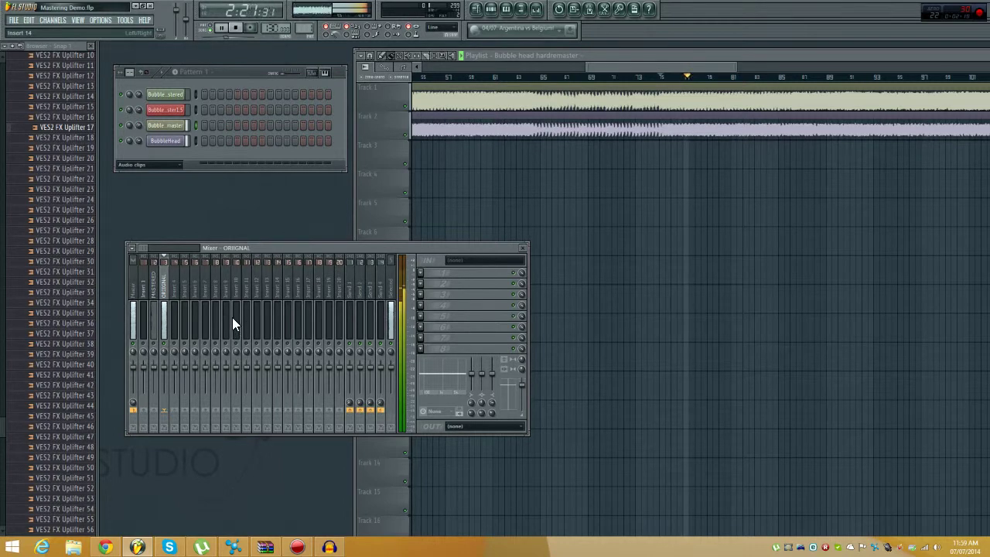
pyautogui.press('space')
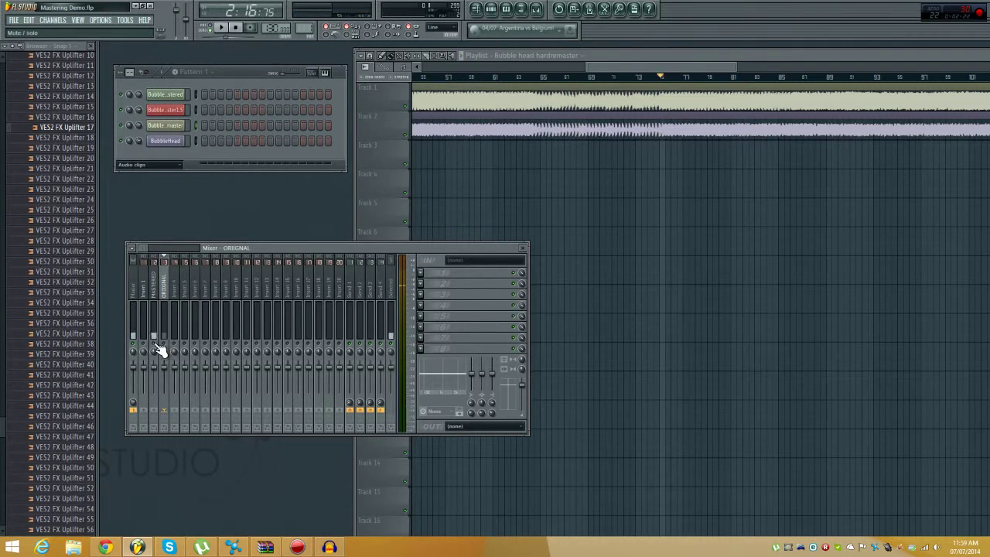
pyautogui.press('space')
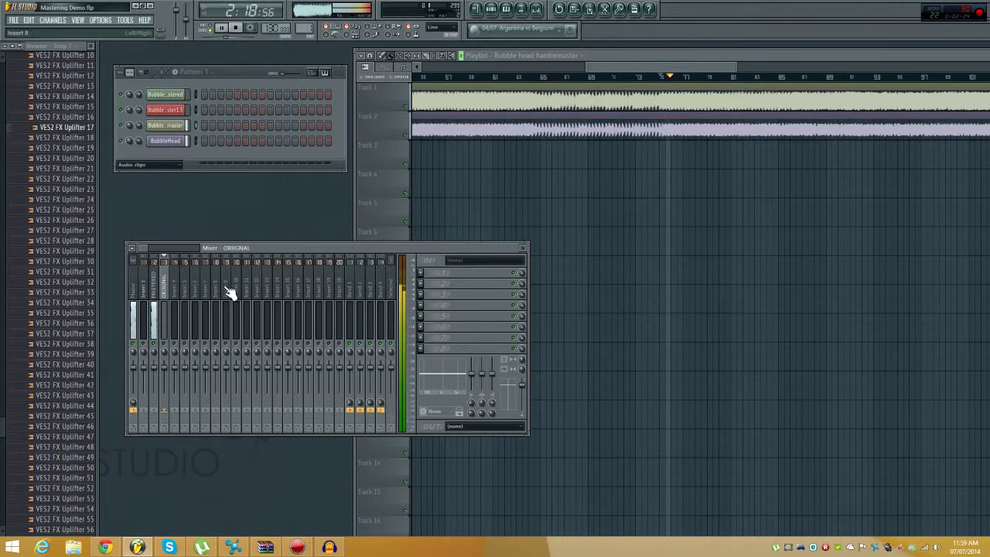
# - Shift the mixer slightly, select the Master track and solo the ORIGINAL track during playback
pyautogui.moveTo(254, 248); pyautogui.dragTo(270, 237)
pyautogui.click(155, 283)
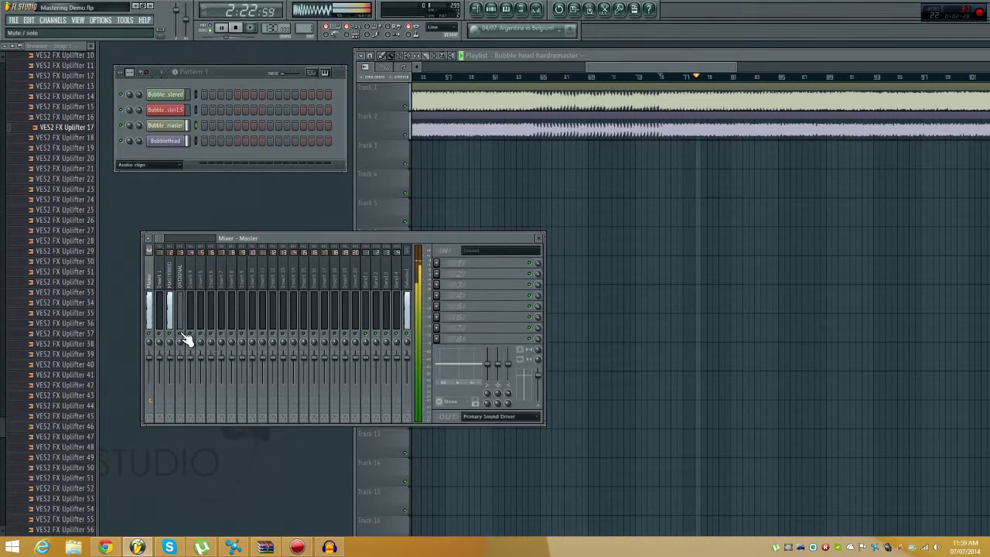
pyautogui.rightClick(180, 334)
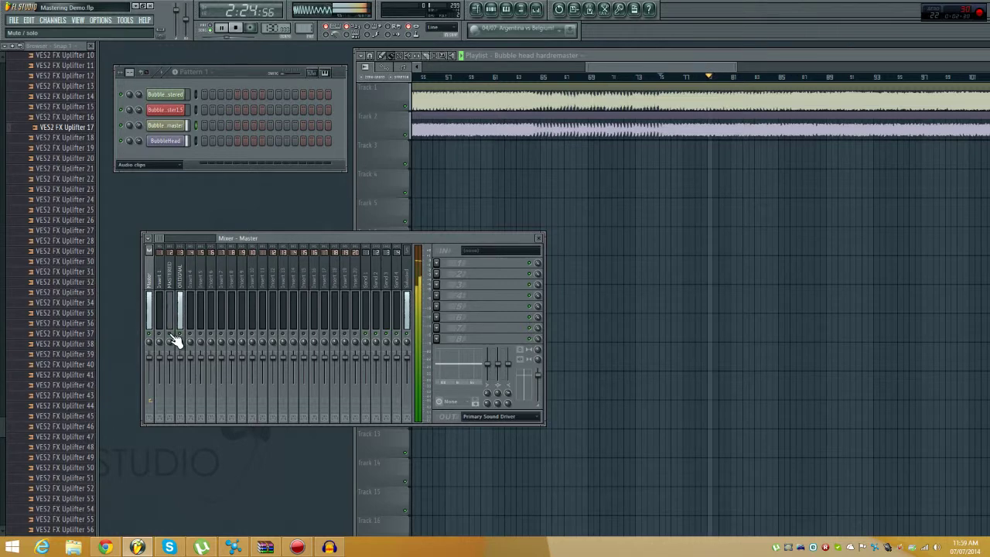
# - Alternate solo between the MASTERED and ORIGINAL tracks, finishing on MASTERED, and stop the playback
pyautogui.rightClick(171, 335)
pyautogui.rightClick(180, 335)
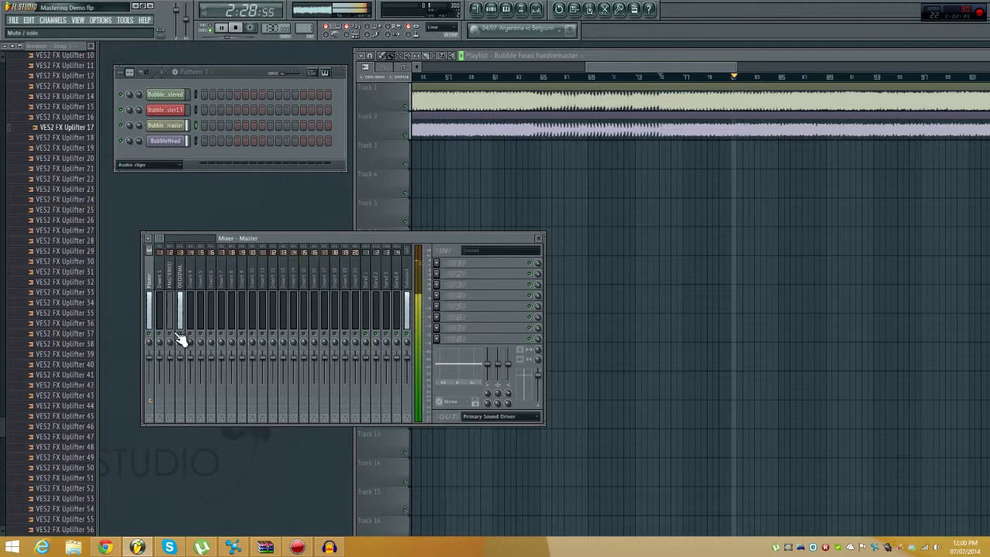
pyautogui.rightClick(172, 335)
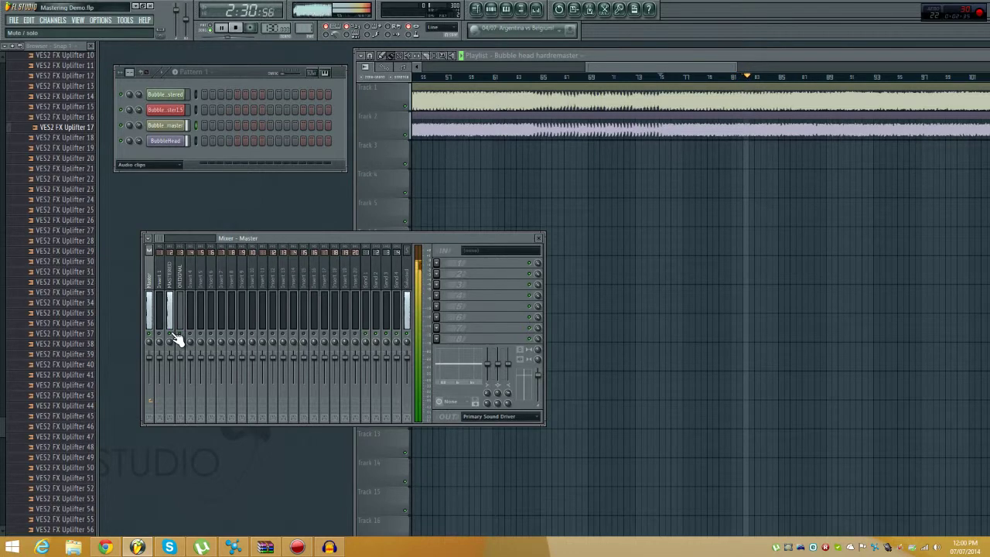
pyautogui.press('space')
pyautogui.click(234, 29)
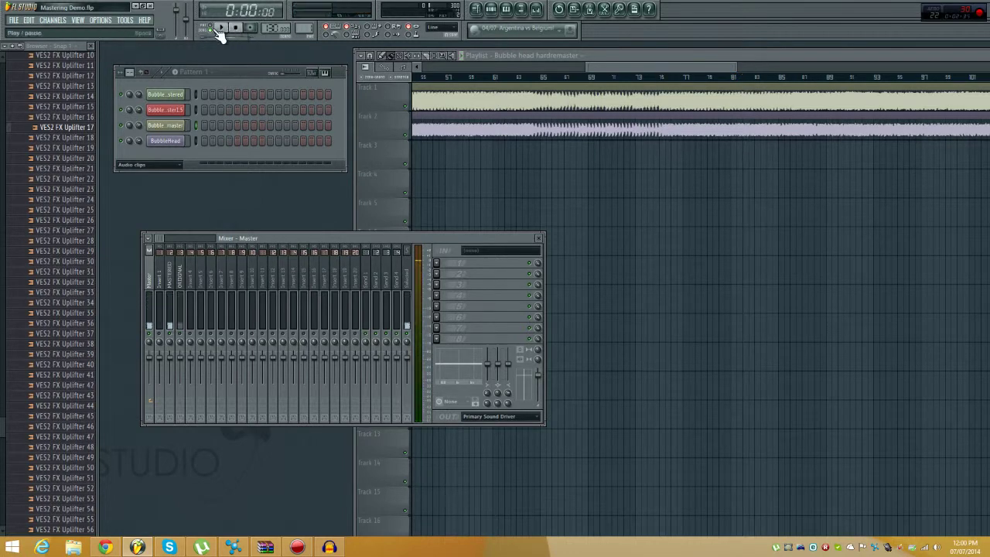
# - Open the project Bubble head Remaster from the Projects folder
pyautogui.click(13, 19)
pyautogui.click(49, 54)
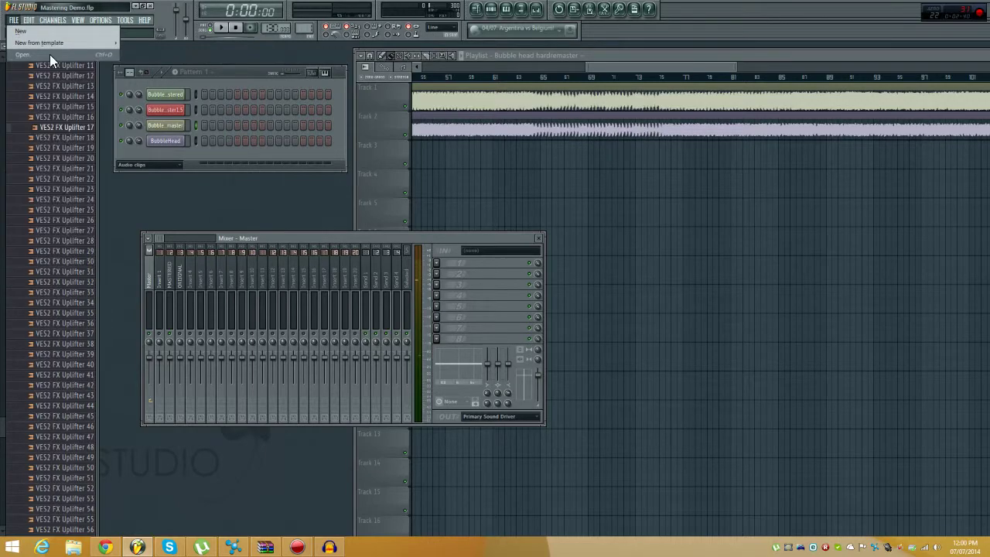
pyautogui.click(517, 300)
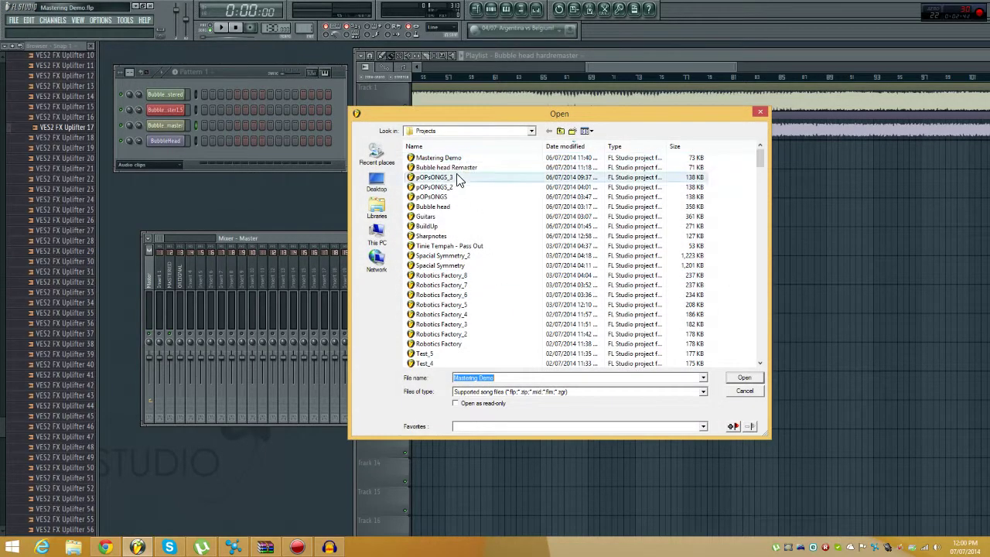
pyautogui.doubleClick(464, 168)
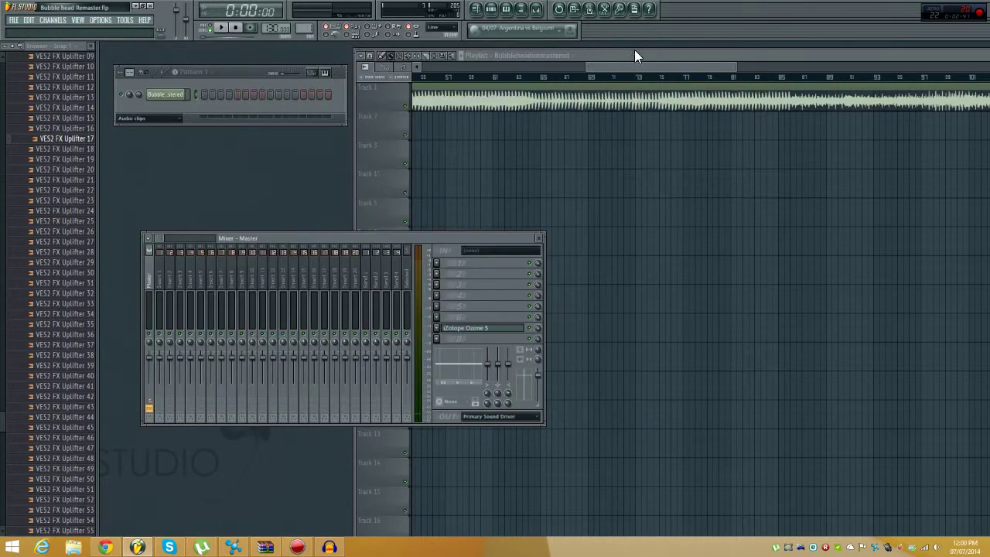
# - Reposition the mixer window over the playlist's edge so all its tracks and effect slots can be shown
pyautogui.moveTo(458, 235); pyautogui.dragTo(584, 194)
pyautogui.moveTo(683, 66); pyautogui.dragTo(495, 68)
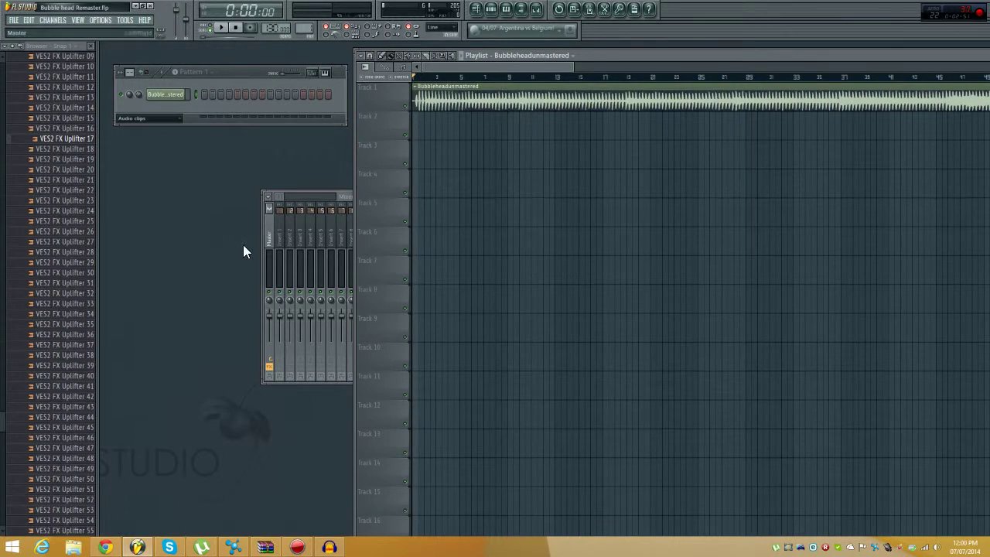
pyautogui.click(280, 245)
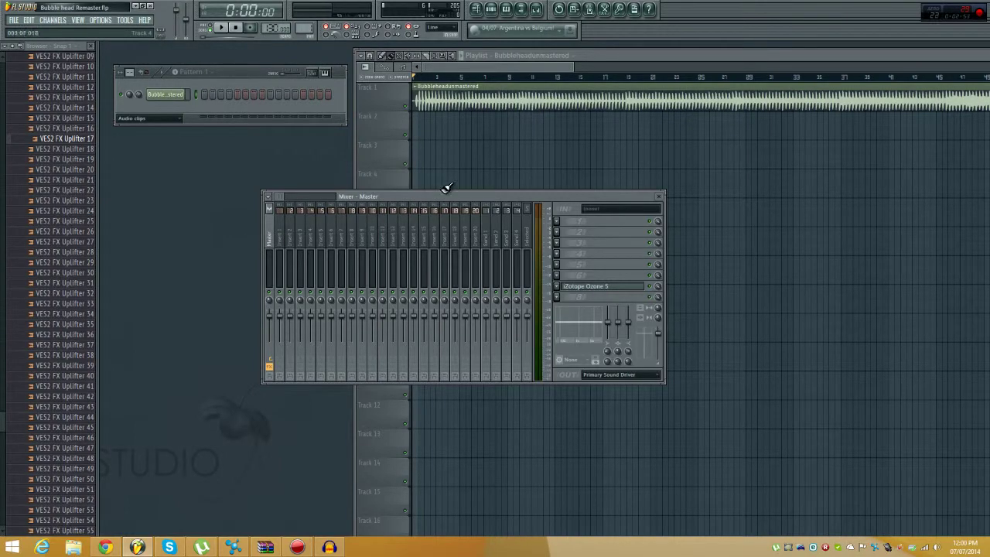
pyautogui.moveTo(447, 188); pyautogui.dragTo(286, 232)
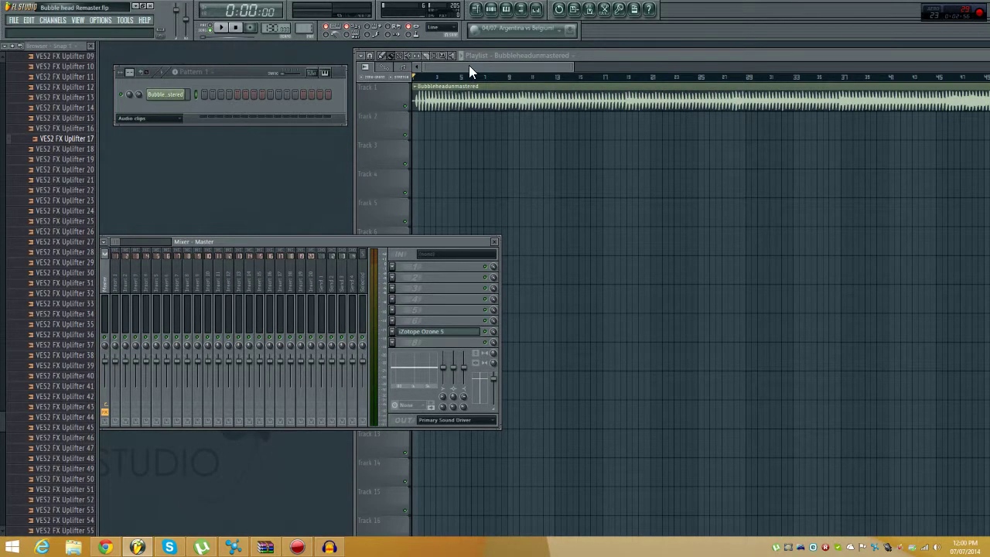
pyautogui.click(663, 62)
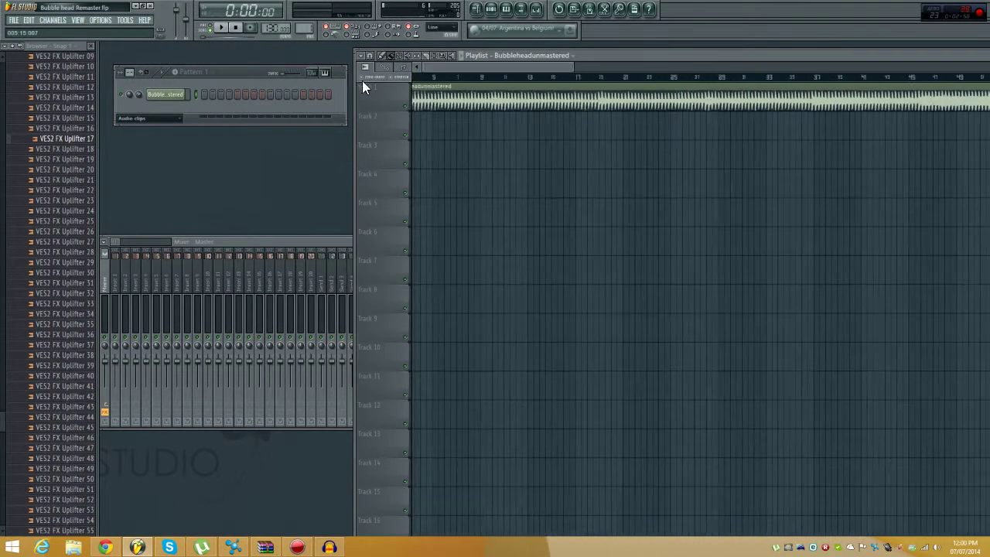
pyautogui.moveTo(240, 242); pyautogui.dragTo(300, 185)
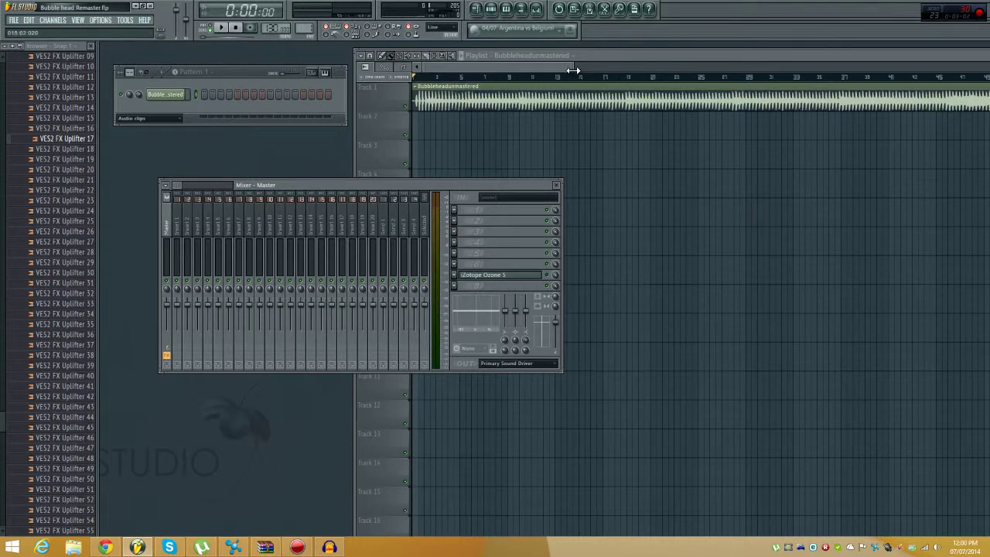
# - Play the song from about bar 45 and bring the mixer to the front to show the Master track's effect slots
pyautogui.moveTo(573, 71)
pyautogui.mouseDown()
pyautogui.moveTo(621, 67)
pyautogui.moveTo(707, 92)
pyautogui.mouseUp()
pyautogui.click(698, 82)
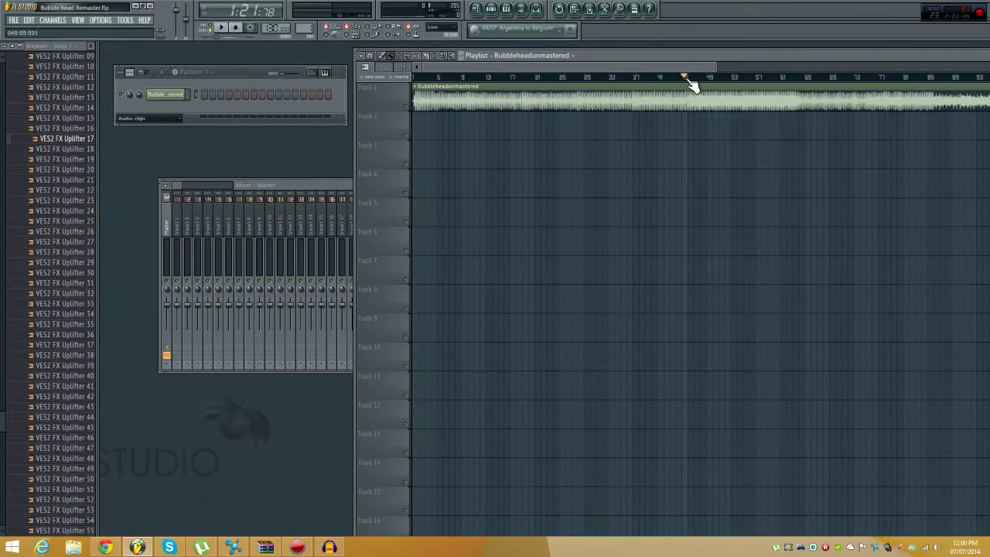
pyautogui.press('space')
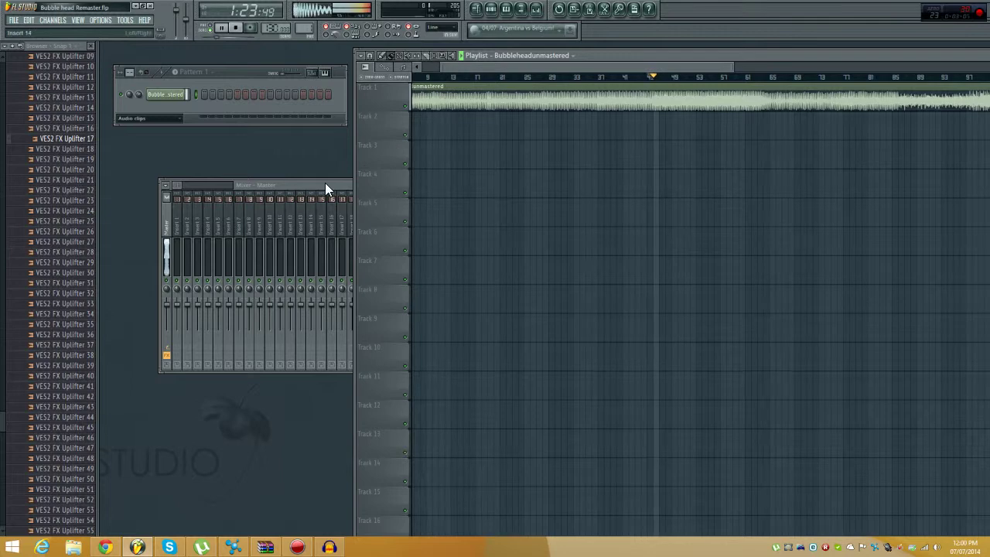
pyautogui.click(325, 185)
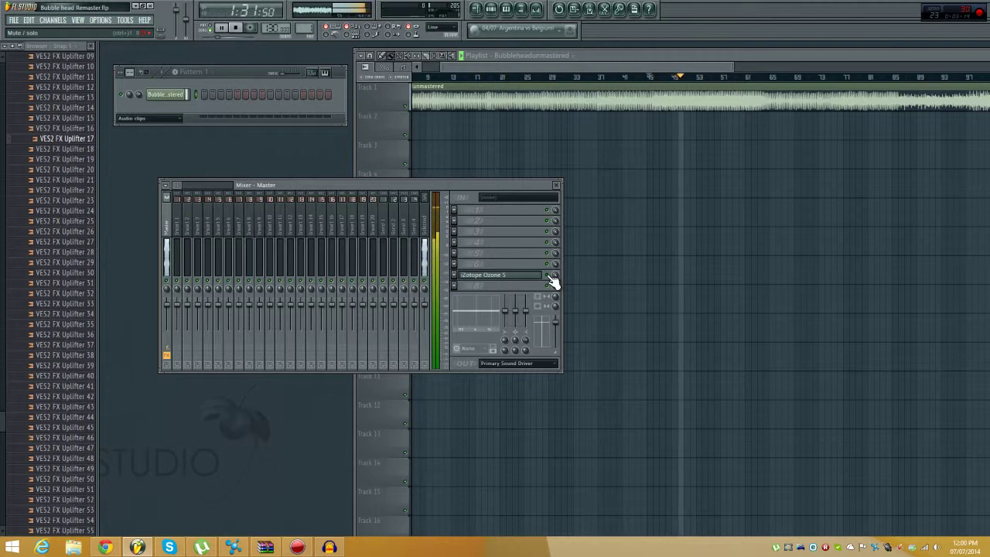
# - Open iZotope Ozone 5 on the Master track, dismiss its preset manager and inspect the Maximizer settings and presets
pyautogui.click(533, 277)
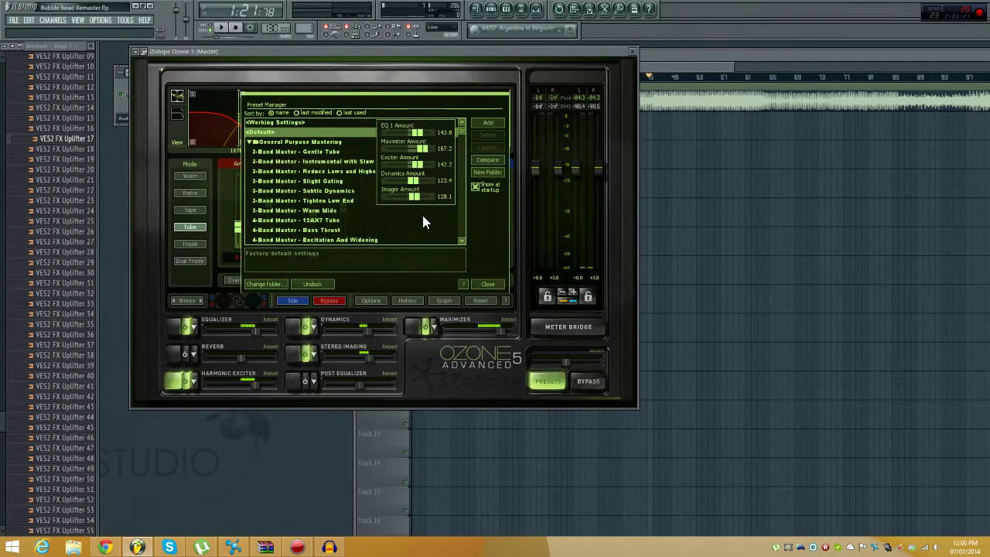
pyautogui.click(486, 285)
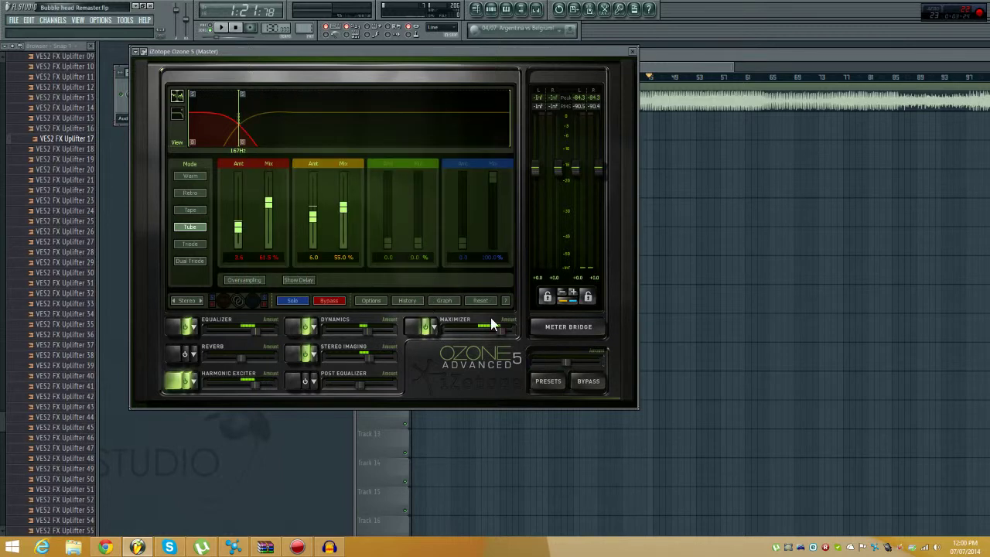
pyautogui.click(416, 327)
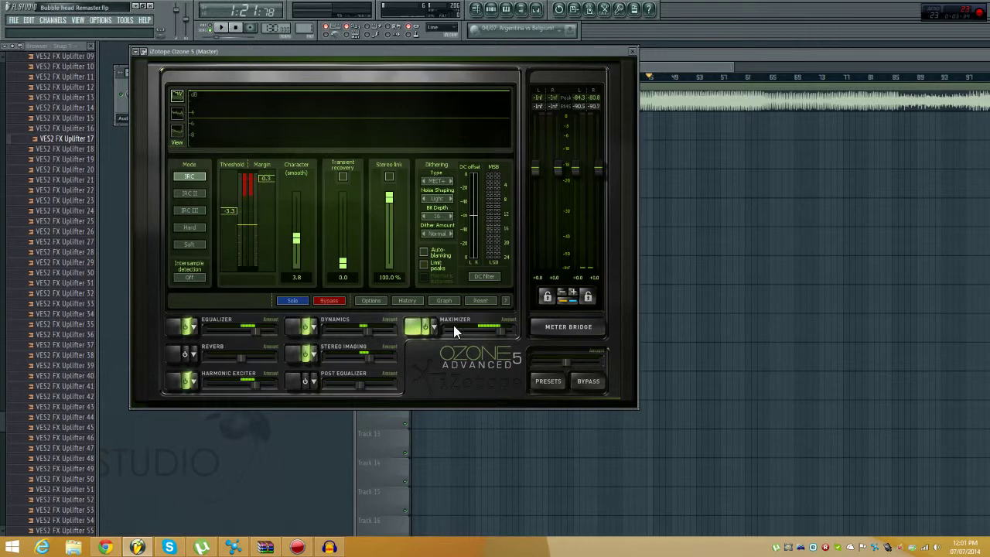
pyautogui.click(433, 332)
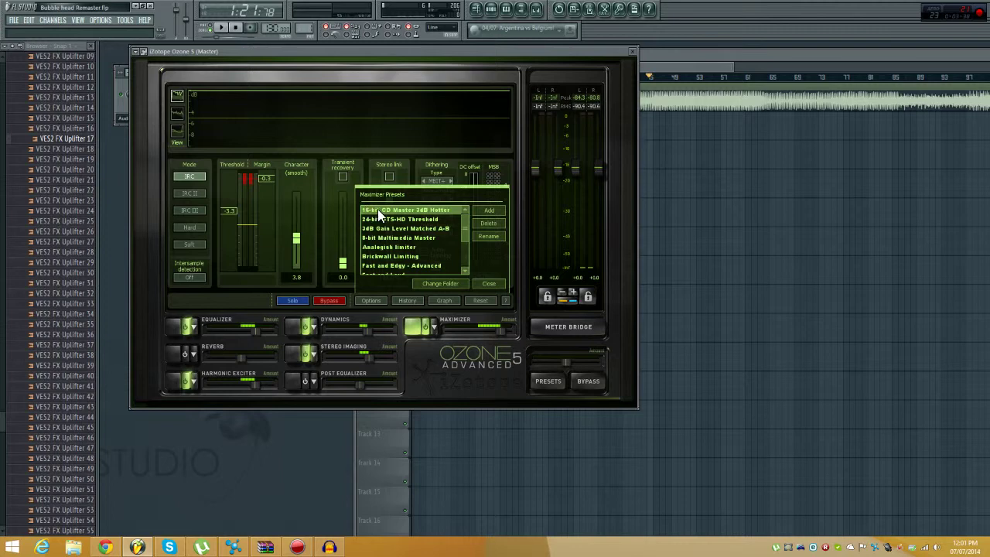
pyautogui.click(489, 284)
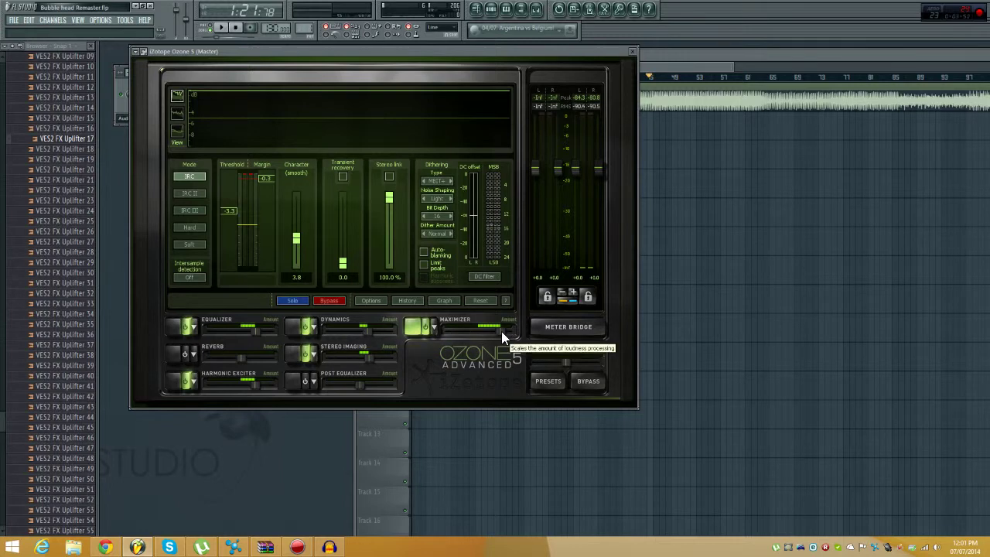
# - Show the Dynamics module and look through its preset list without changing the selected preset
pyautogui.click(297, 327)
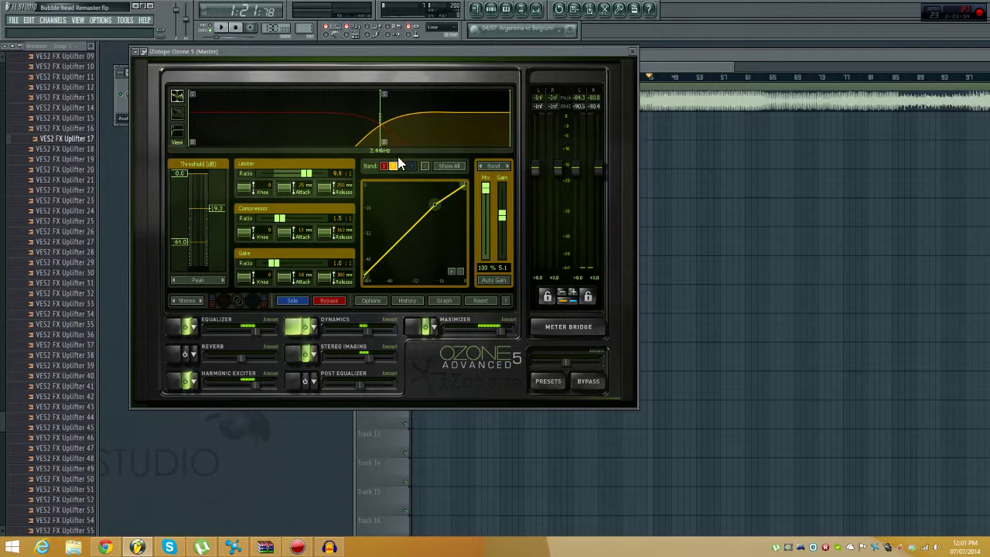
pyautogui.click(312, 327)
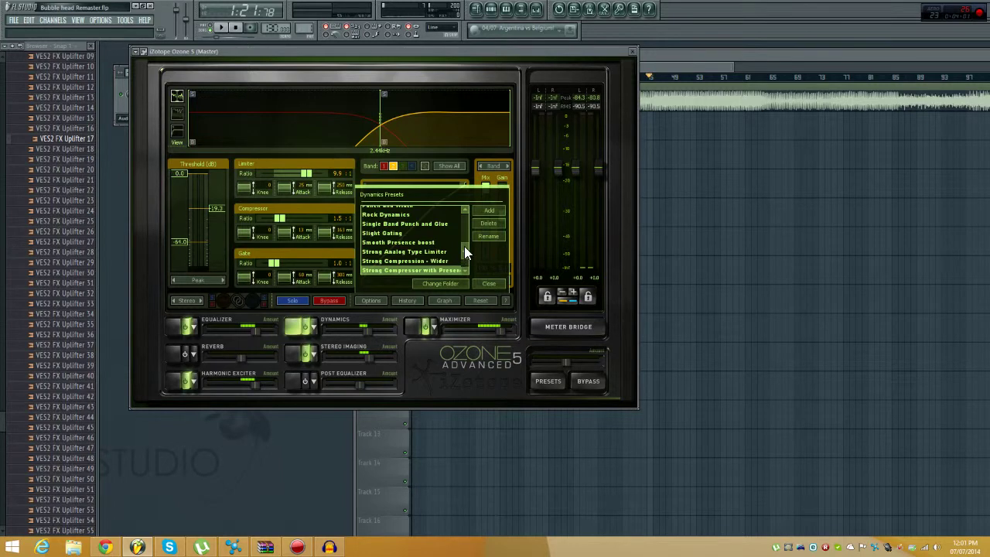
pyautogui.moveTo(464, 251); pyautogui.dragTo(462, 260)
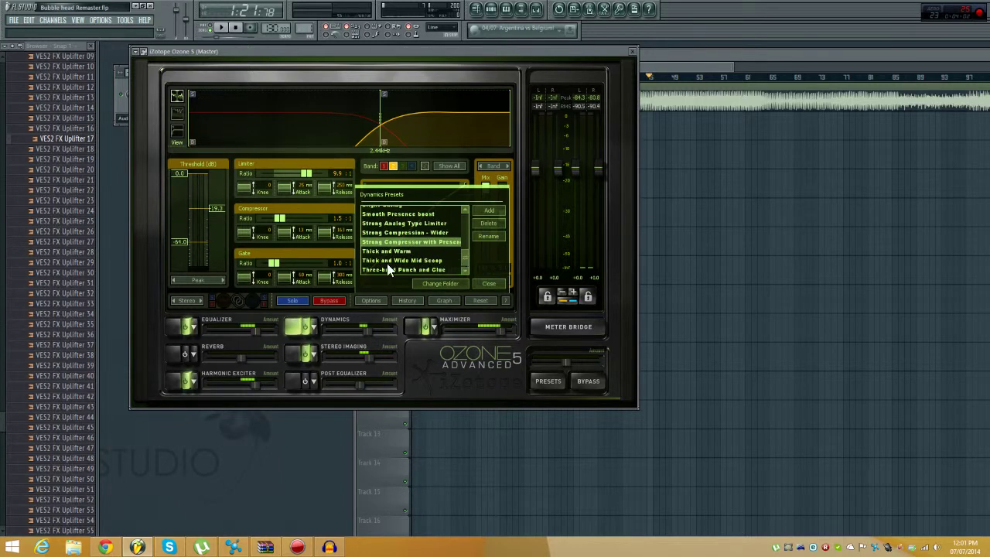
pyautogui.click(480, 283)
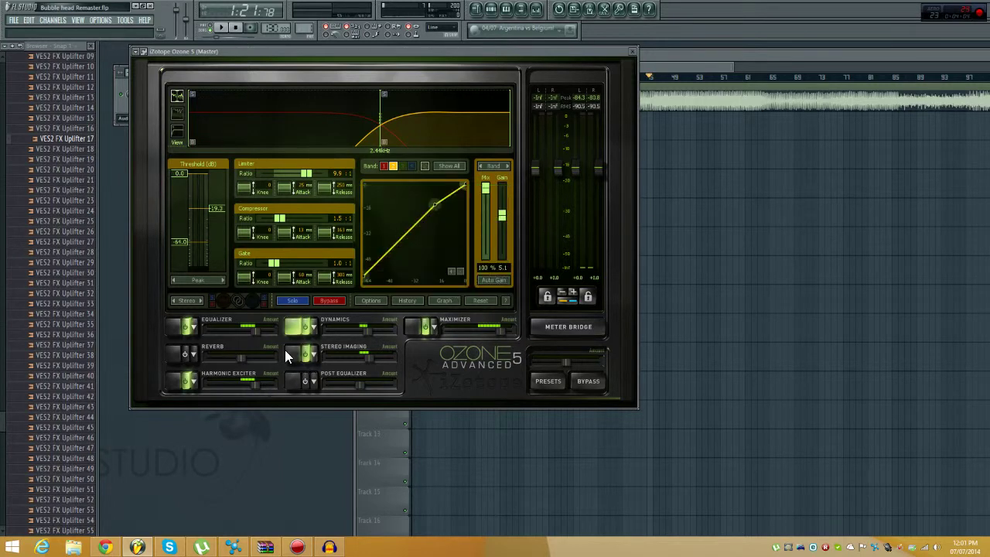
pyautogui.click(309, 325)
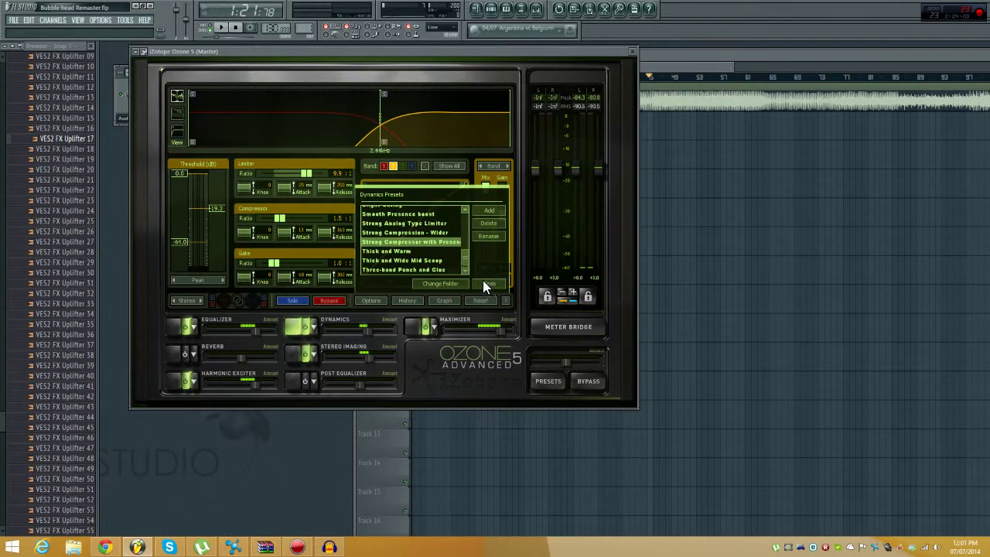
pyautogui.click(491, 283)
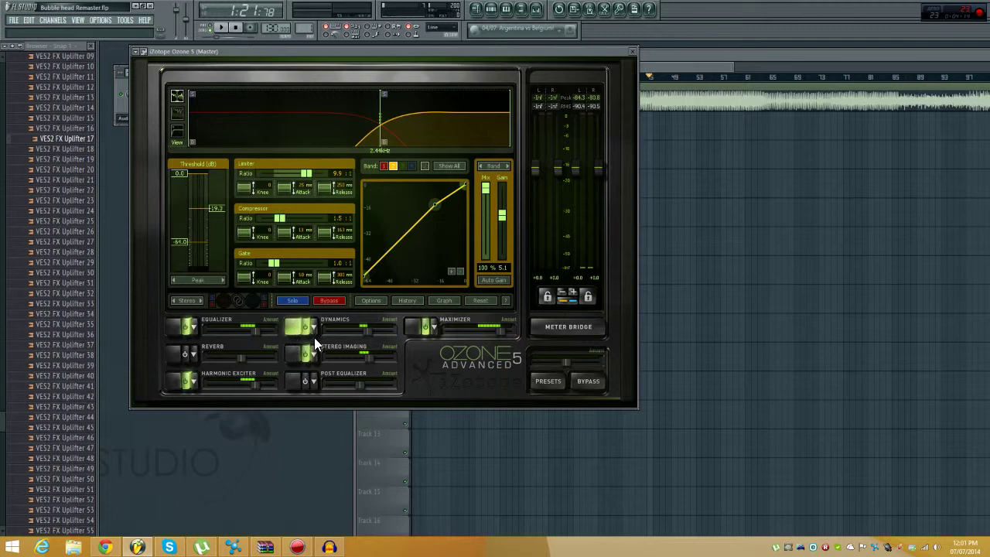
# - Inspect the Stereo Imaging bands, switch Stereoize off and back on, and check the Imager presets
pyautogui.click(293, 353)
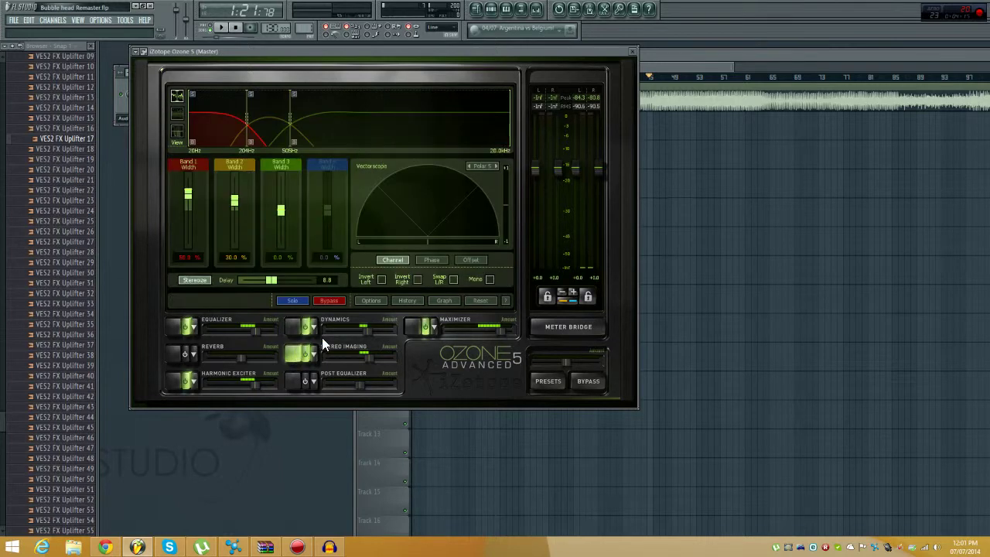
pyautogui.rightClick(286, 130)
pyautogui.click(398, 164)
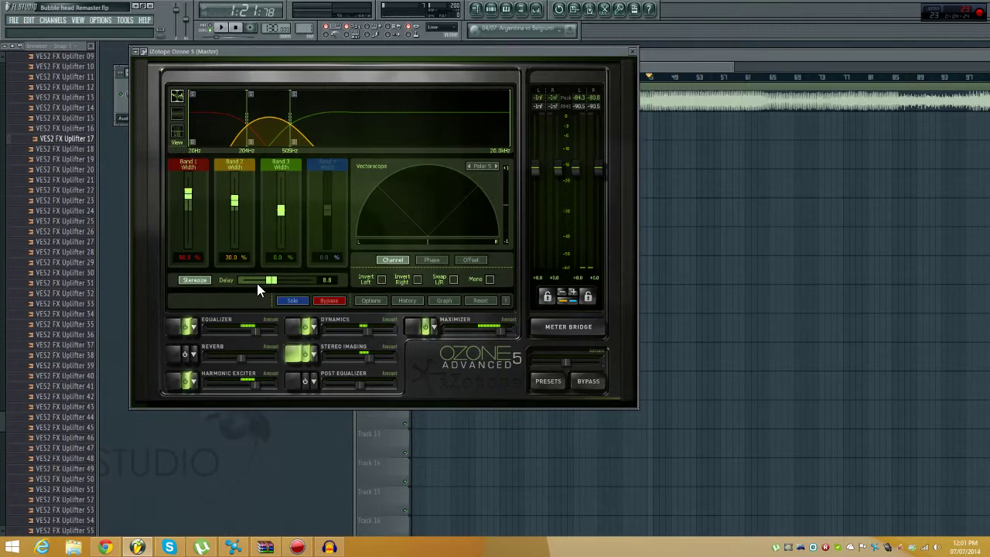
pyautogui.click(186, 282)
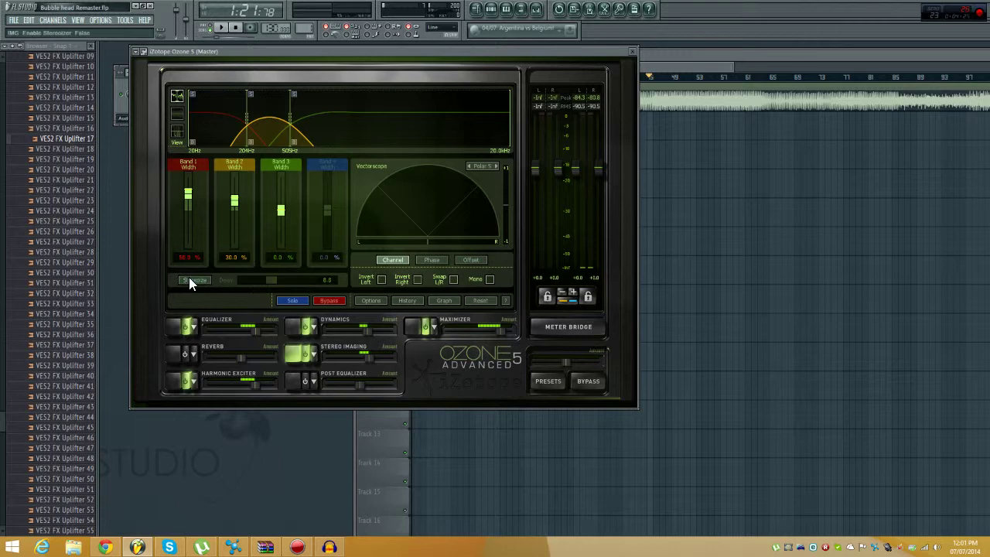
pyautogui.click(188, 278)
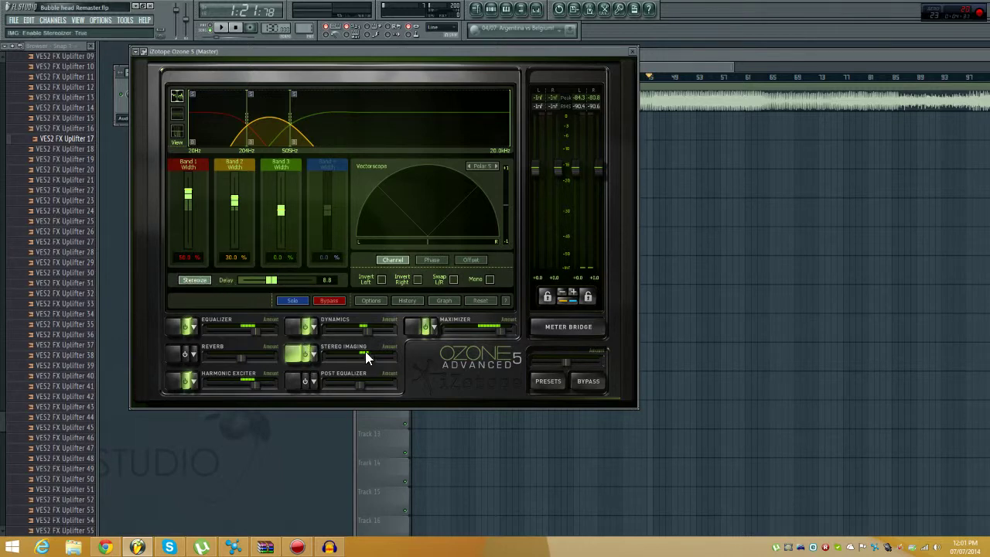
pyautogui.click(314, 353)
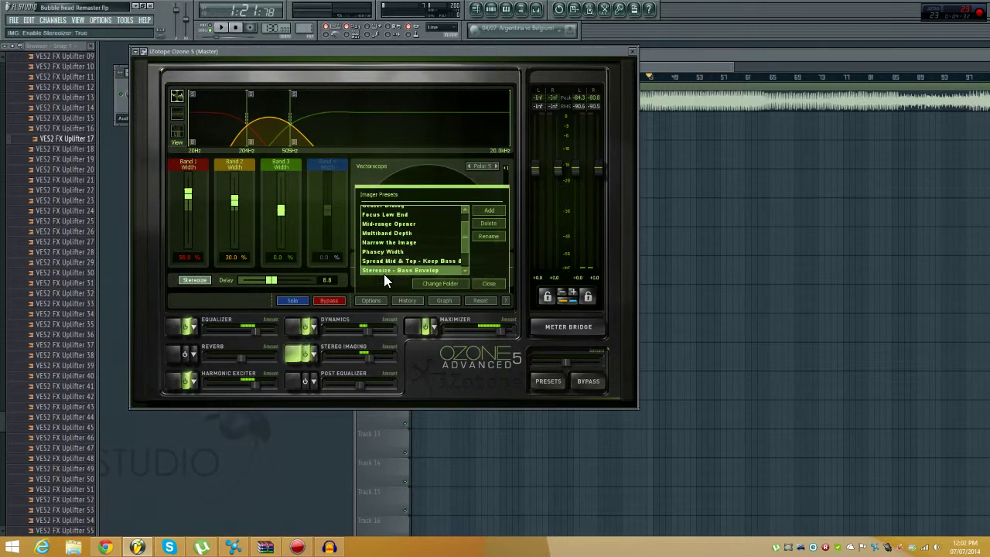
pyautogui.click(499, 283)
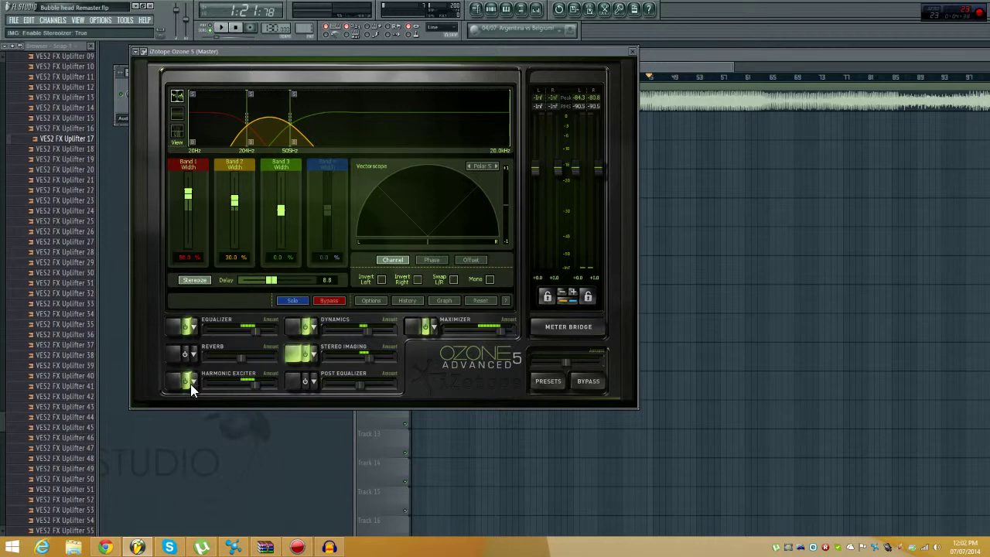
# - Show the Harmonic Exciter settings, and inspect the Equalizer curve and its preset list
pyautogui.click(169, 381)
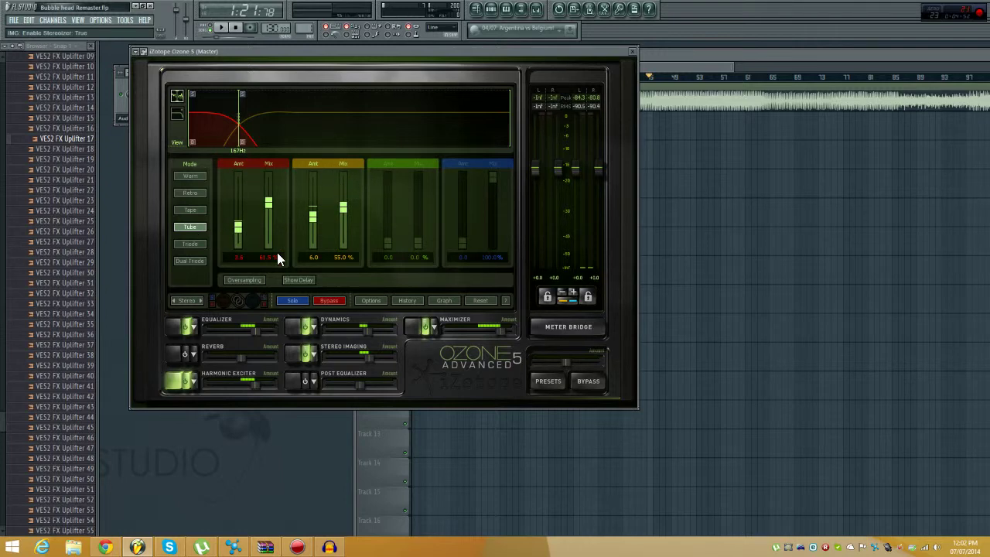
pyautogui.click(176, 327)
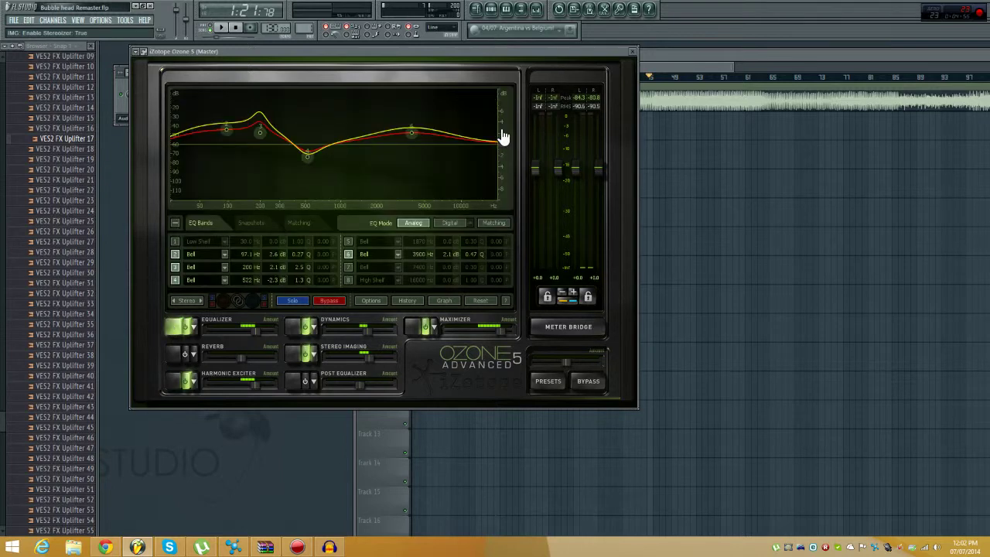
pyautogui.click(195, 326)
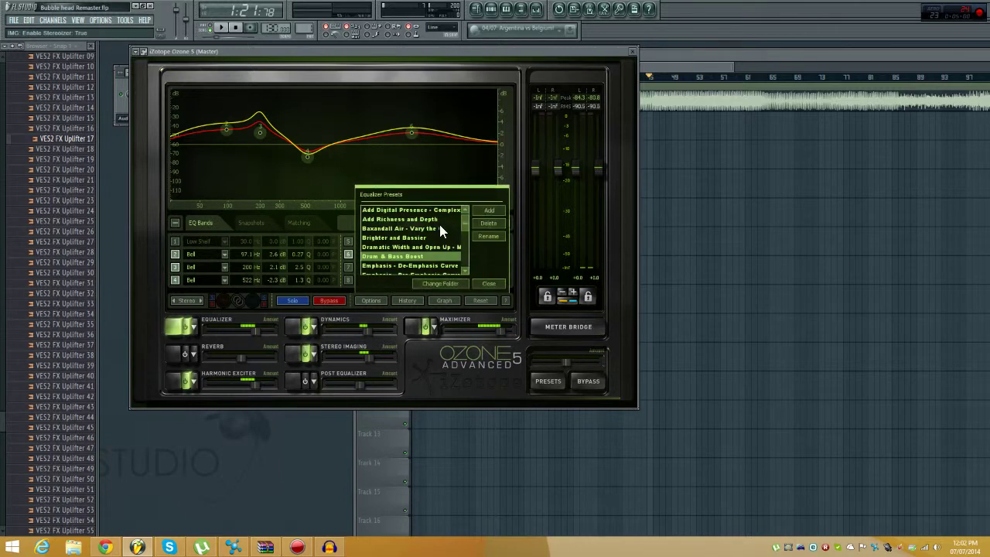
pyautogui.click(494, 283)
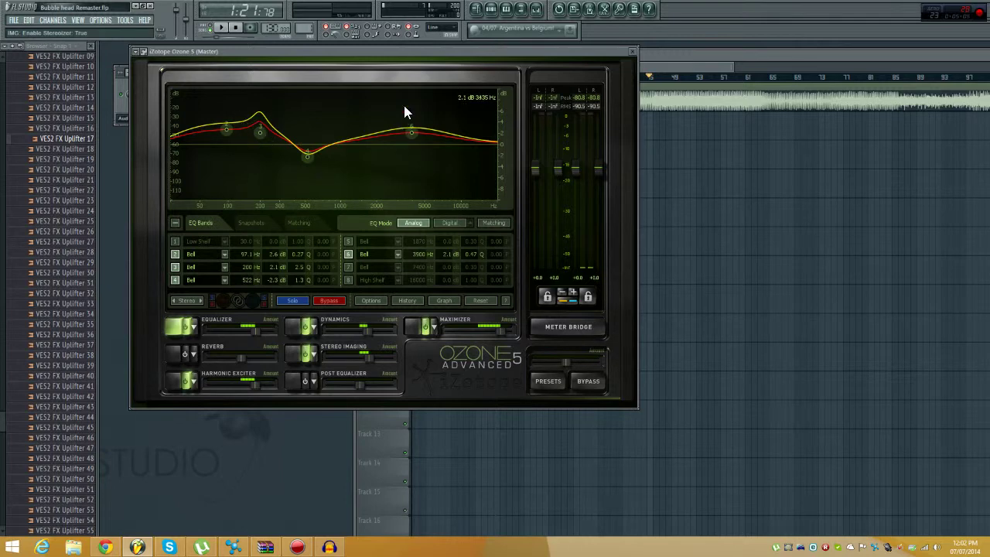
# - Start playing the unmastered song in the playlist and arrange the Ozone 5 window in front of the other windows
pyautogui.moveTo(450, 51); pyautogui.dragTo(437, 78)
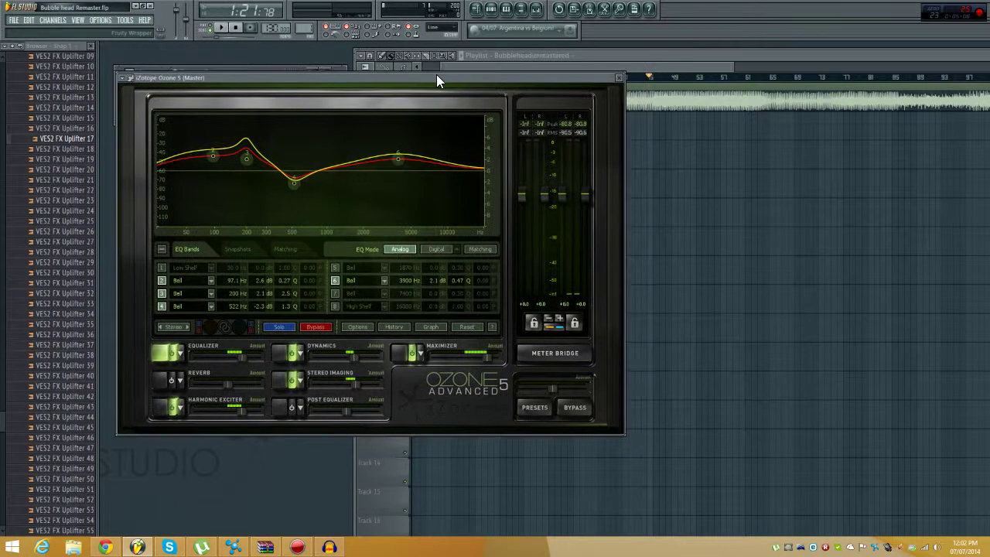
pyautogui.click(643, 65)
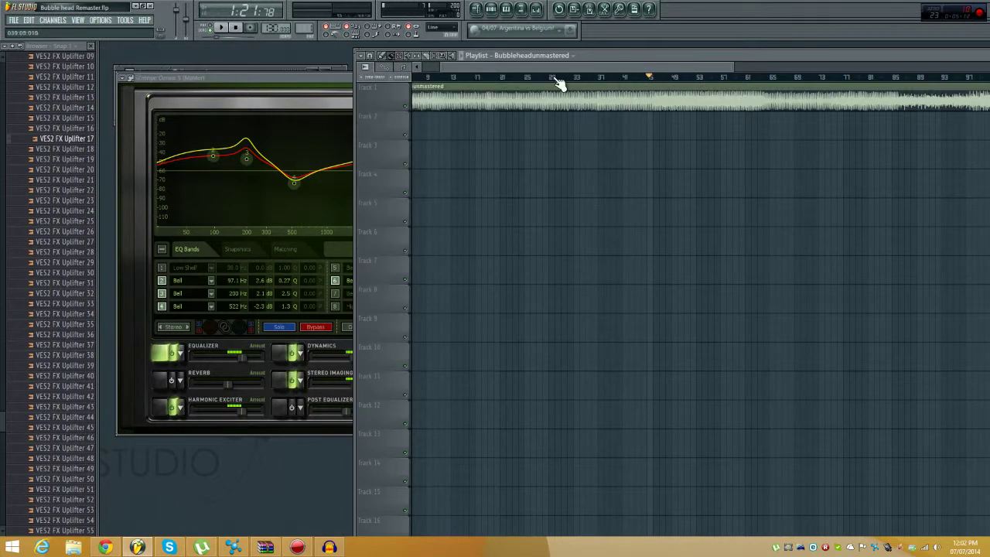
pyautogui.moveTo(286, 75); pyautogui.dragTo(419, 114)
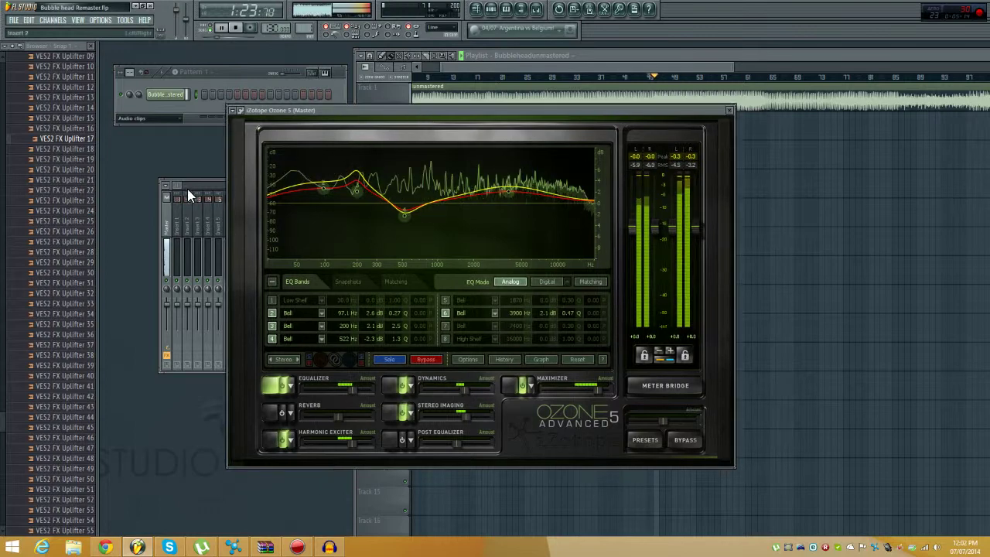
pyautogui.click(187, 188)
pyautogui.moveTo(565, 111); pyautogui.dragTo(489, 96)
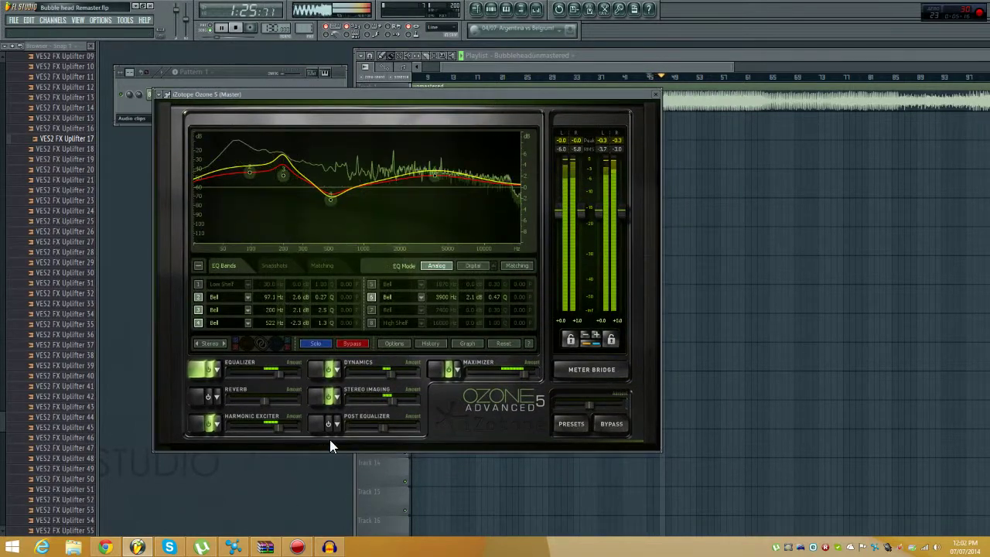
# - Compare the sound by switching the Maximizer, Dynamics and Stereo Imaging modules off and back on, one at a time, during playback
pyautogui.click(448, 370)
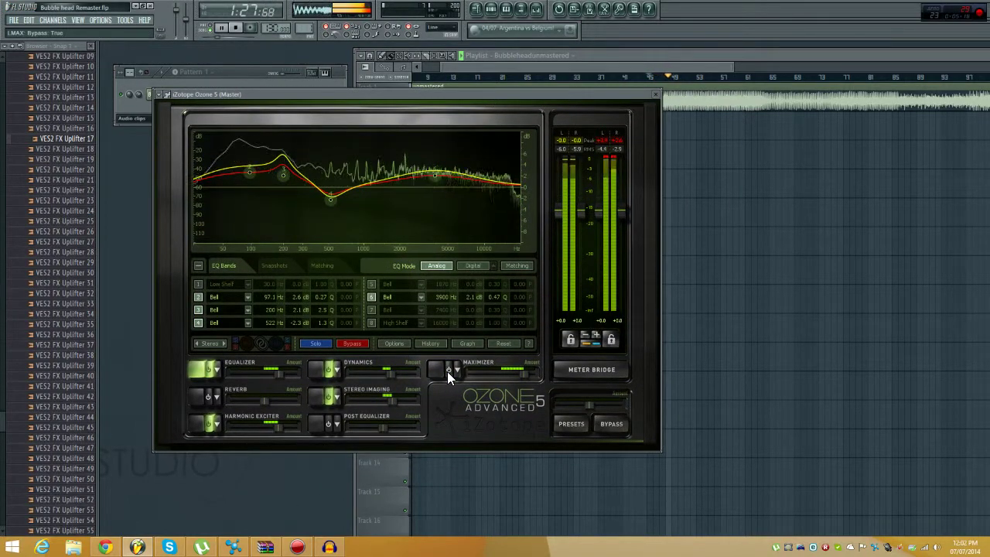
pyautogui.click(448, 370)
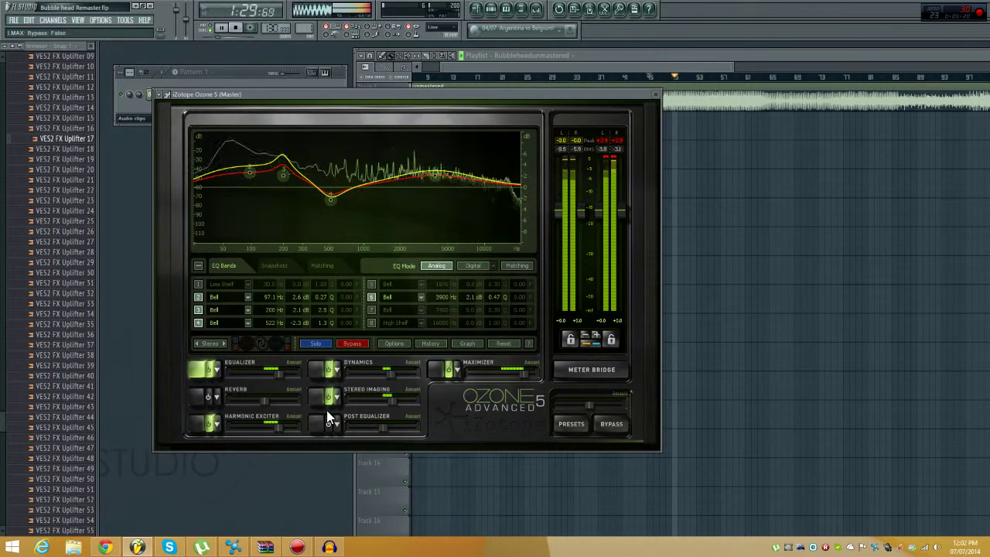
pyautogui.click(328, 370)
pyautogui.click(328, 371)
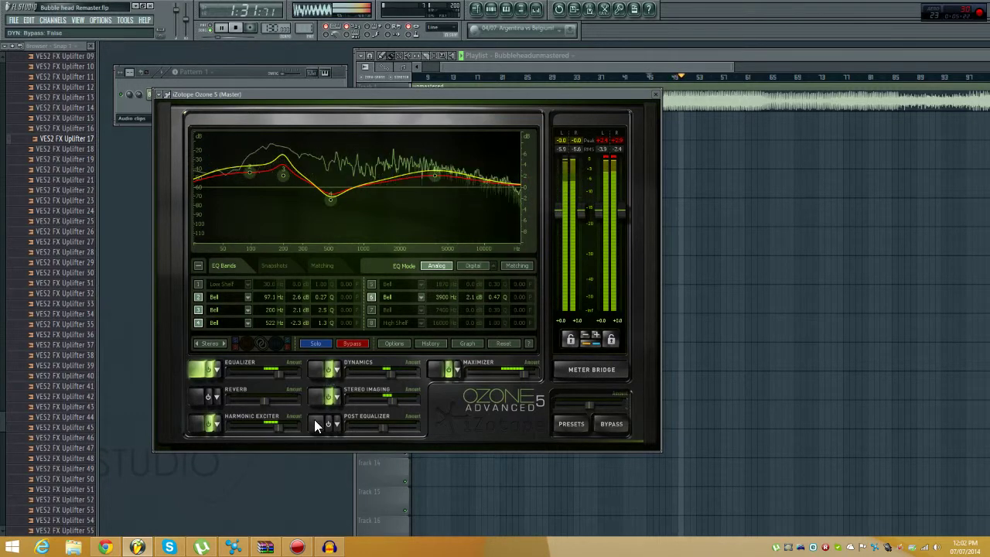
pyautogui.click(328, 397)
pyautogui.click(328, 396)
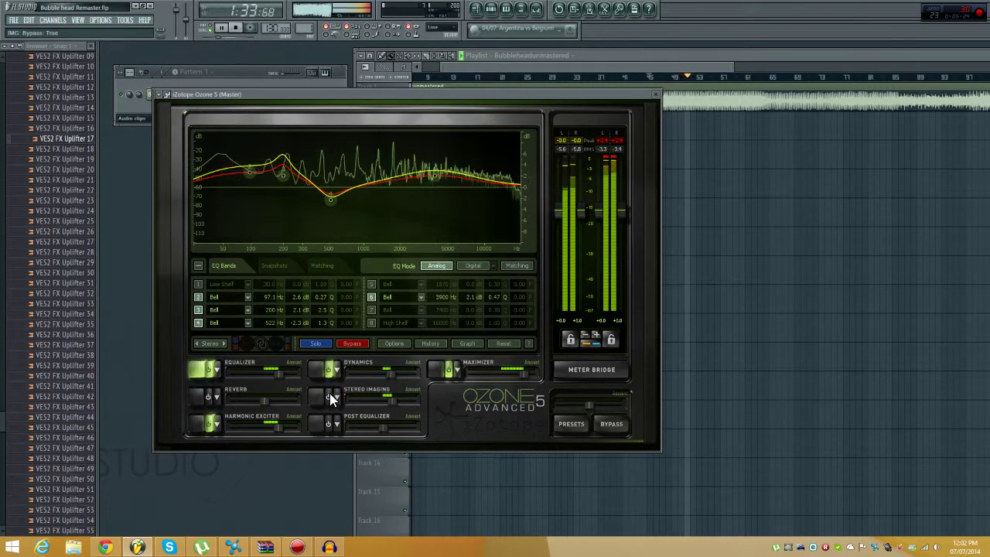
# - Audition the Harmonic Exciter, the Equalizer and again the Maximizer by switching each module off and back on during playback
pyautogui.click(209, 425)
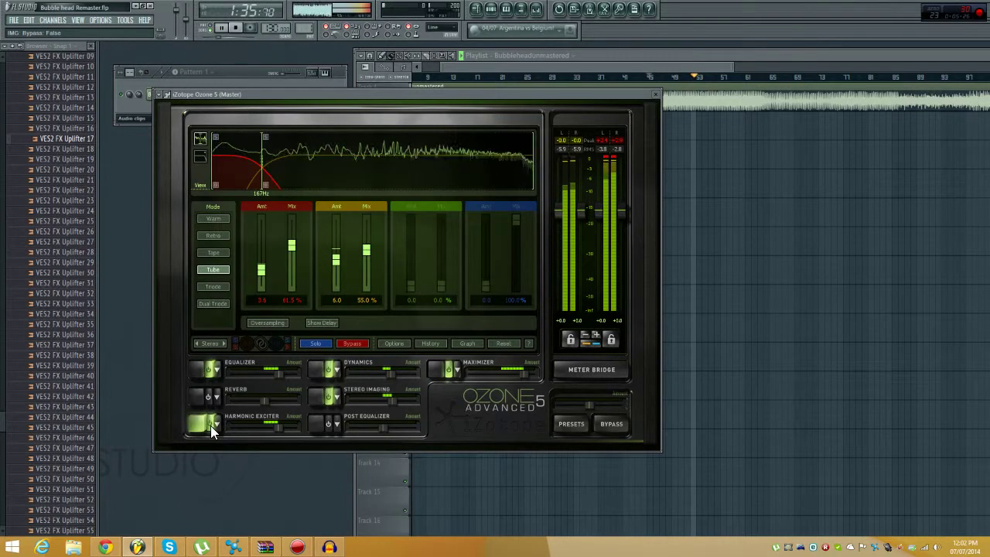
pyautogui.click(210, 426)
pyautogui.click(210, 426)
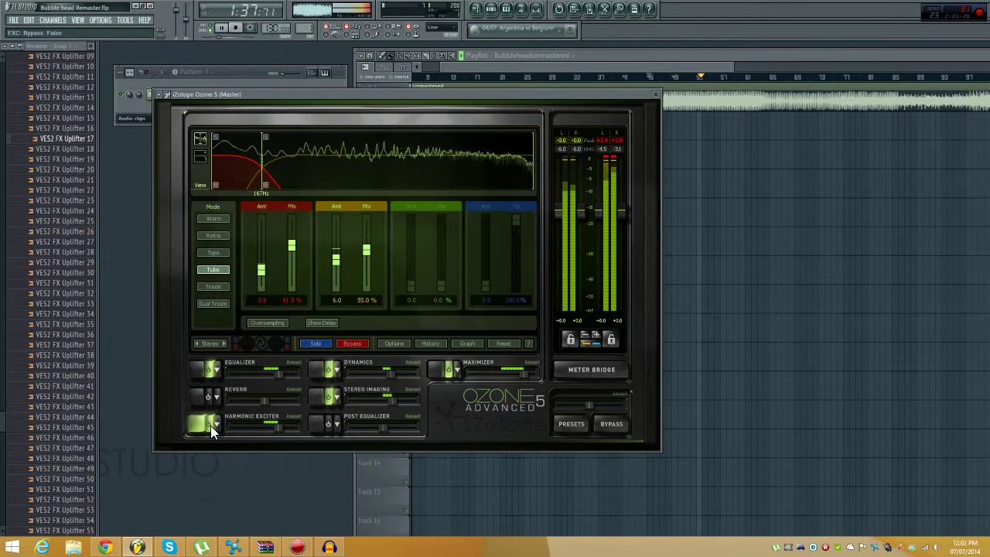
pyautogui.click(207, 366)
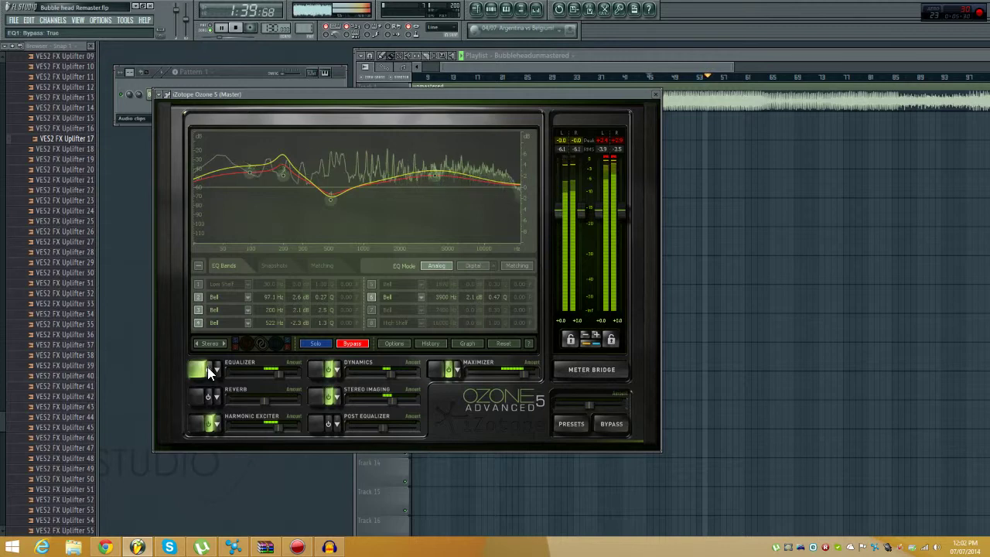
pyautogui.click(207, 368)
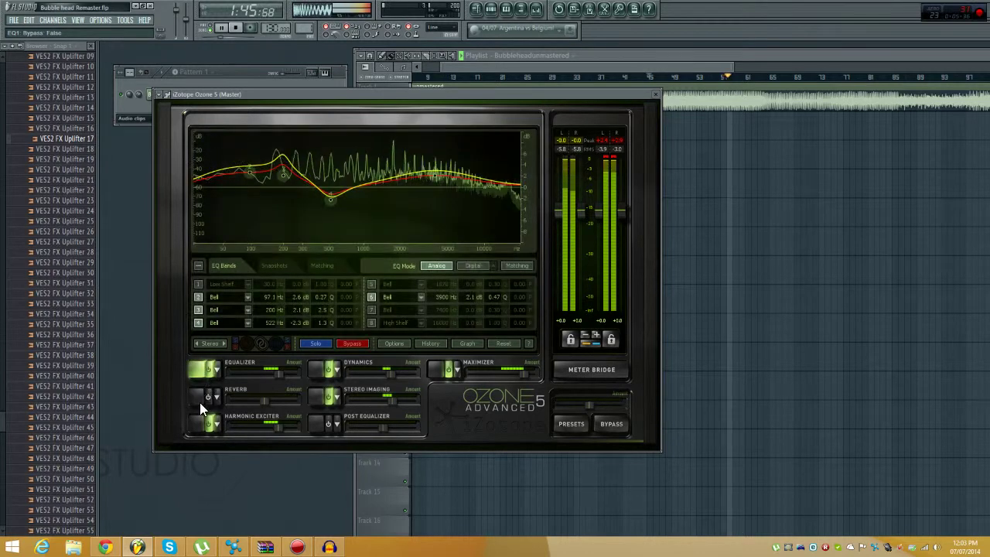
pyautogui.click(447, 368)
pyautogui.click(447, 369)
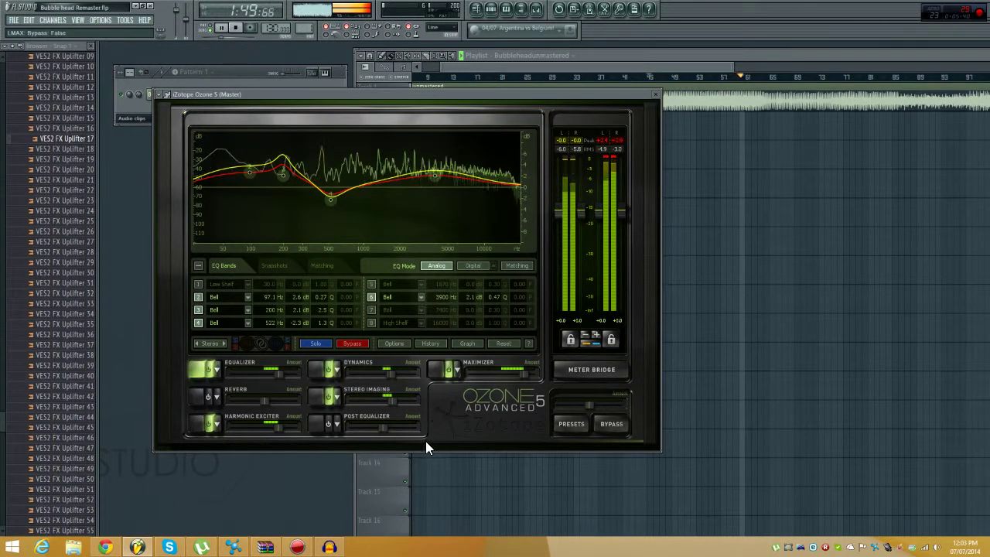
# - Stop the song's playback and bring the mixer into view over the playlist
pyautogui.moveTo(703, 65); pyautogui.dragTo(757, 68)
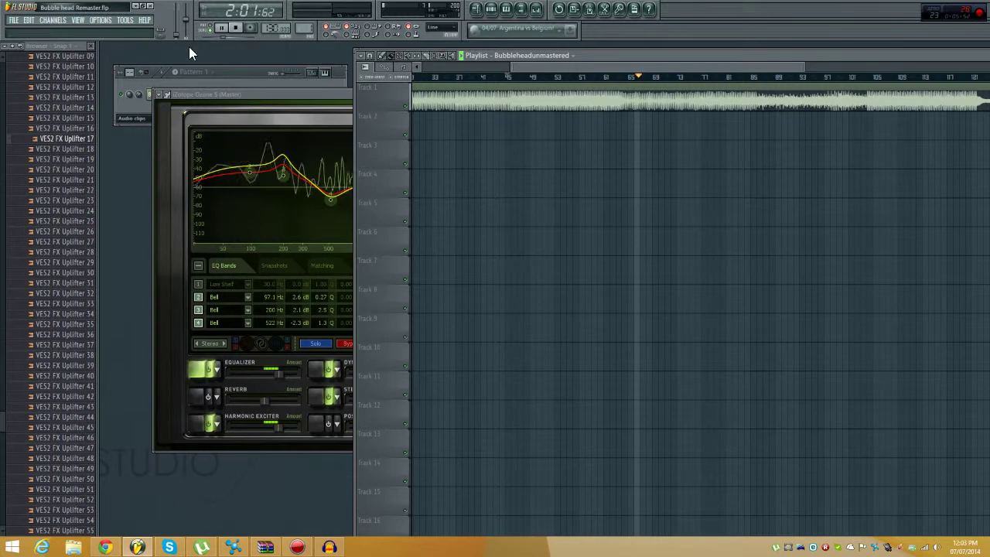
pyautogui.click(236, 27)
pyautogui.click(78, 20)
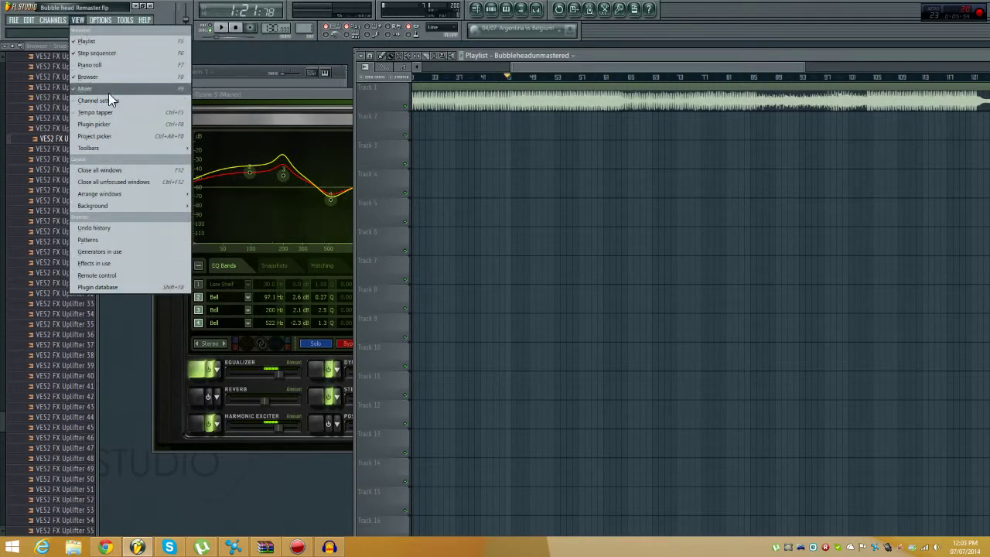
pyautogui.click(83, 88)
pyautogui.moveTo(371, 193); pyautogui.dragTo(592, 193)
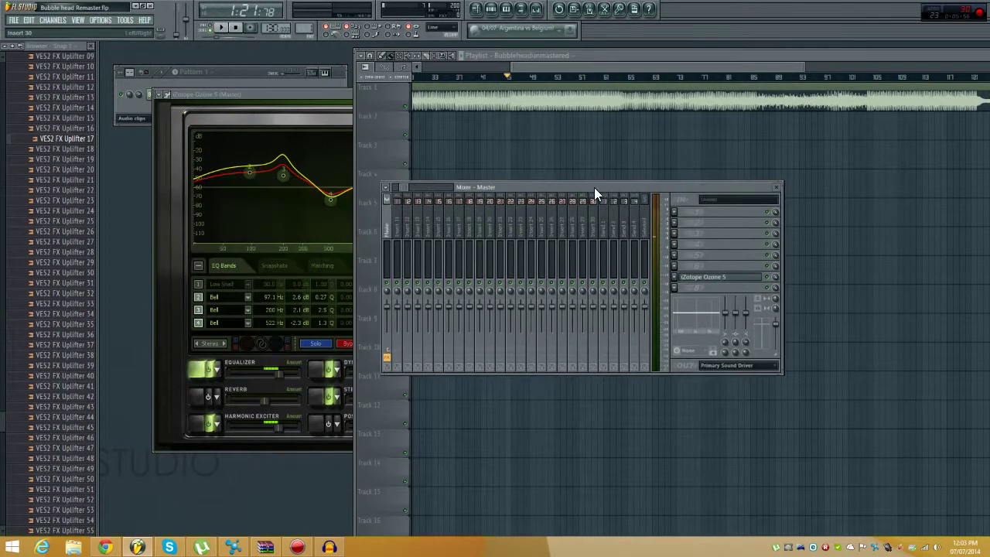
# - Show the Maximizer settings in Ozone 5 once more, and close the plugin window to leave the mixer in view
pyautogui.click(294, 95)
pyautogui.moveTo(294, 99); pyautogui.dragTo(275, 95)
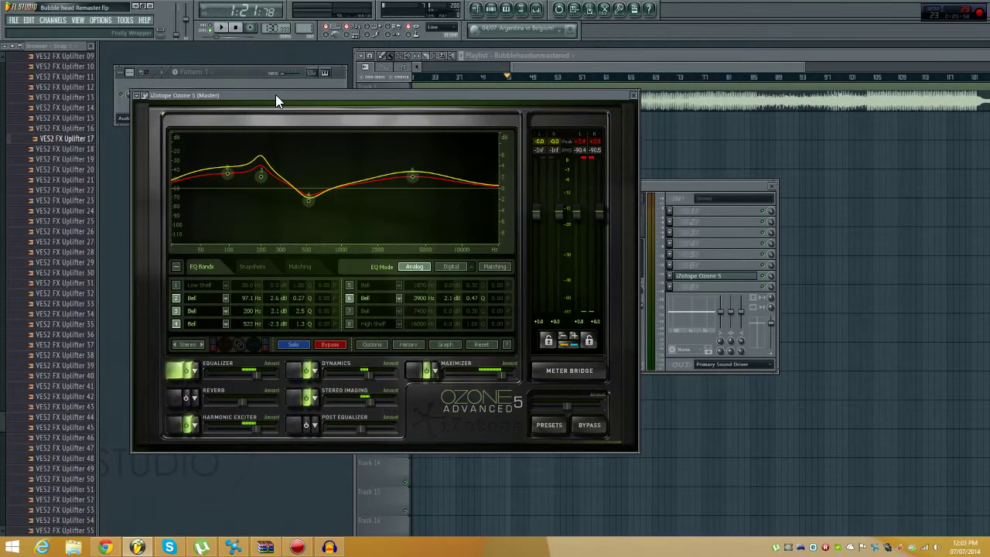
pyautogui.click(403, 367)
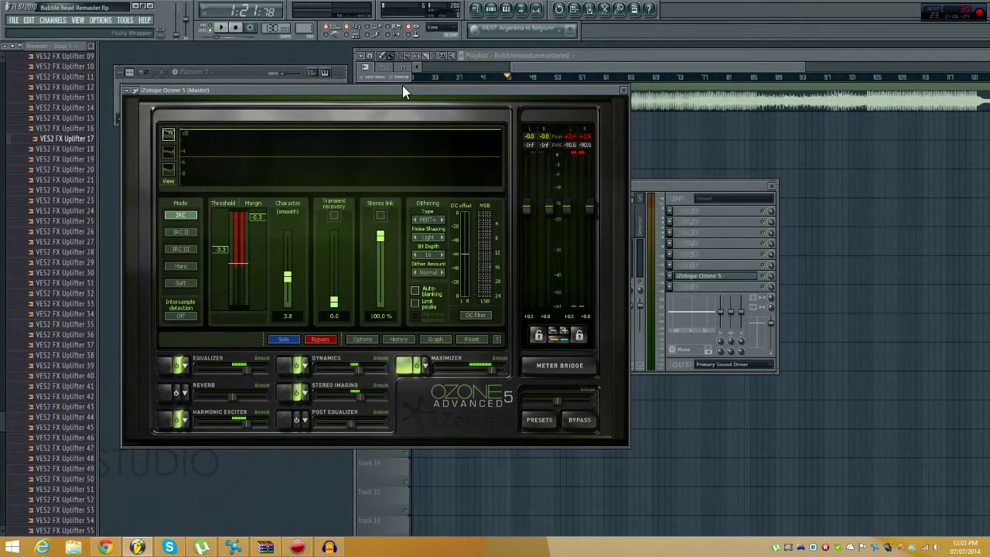
pyautogui.moveTo(403, 86); pyautogui.dragTo(376, 49)
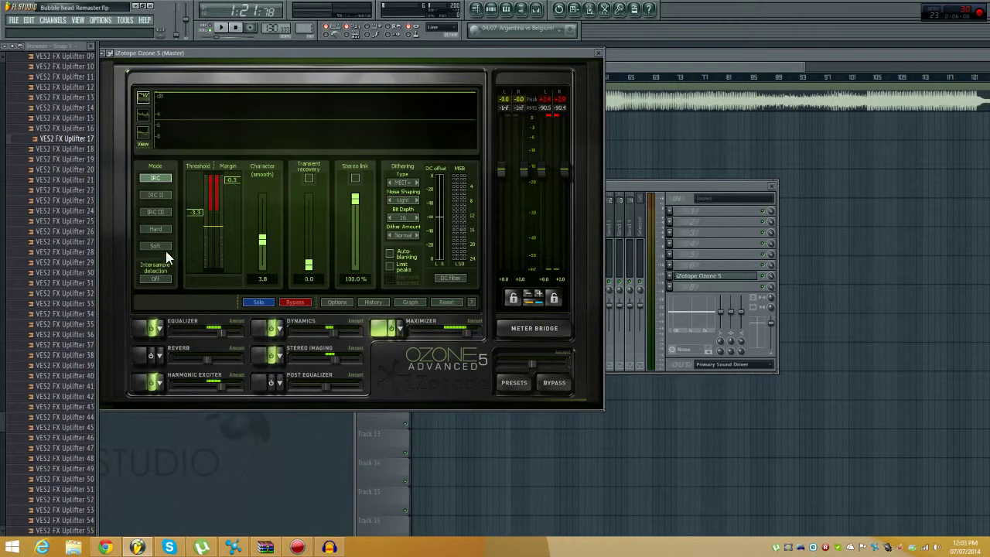
pyautogui.click(597, 52)
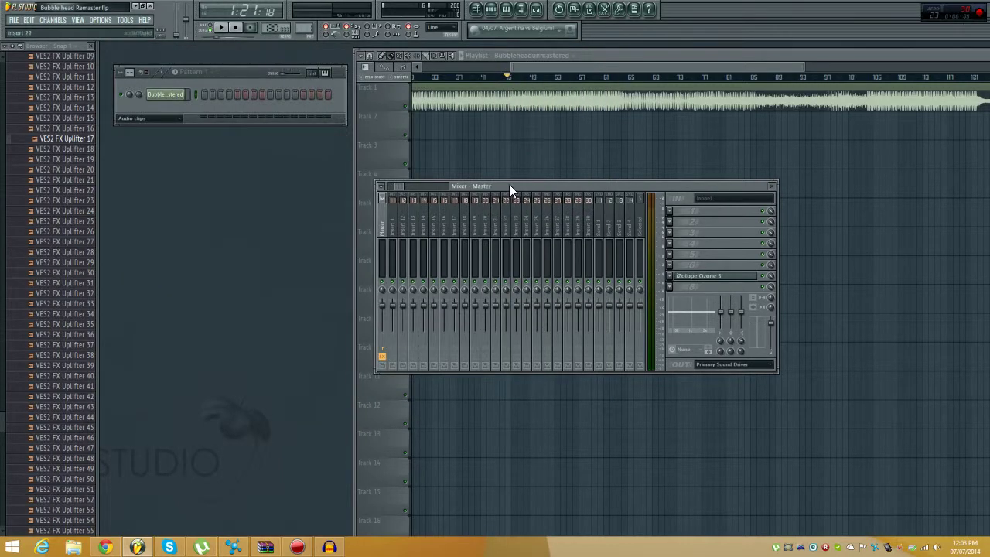
pyautogui.moveTo(509, 186); pyautogui.dragTo(320, 197)
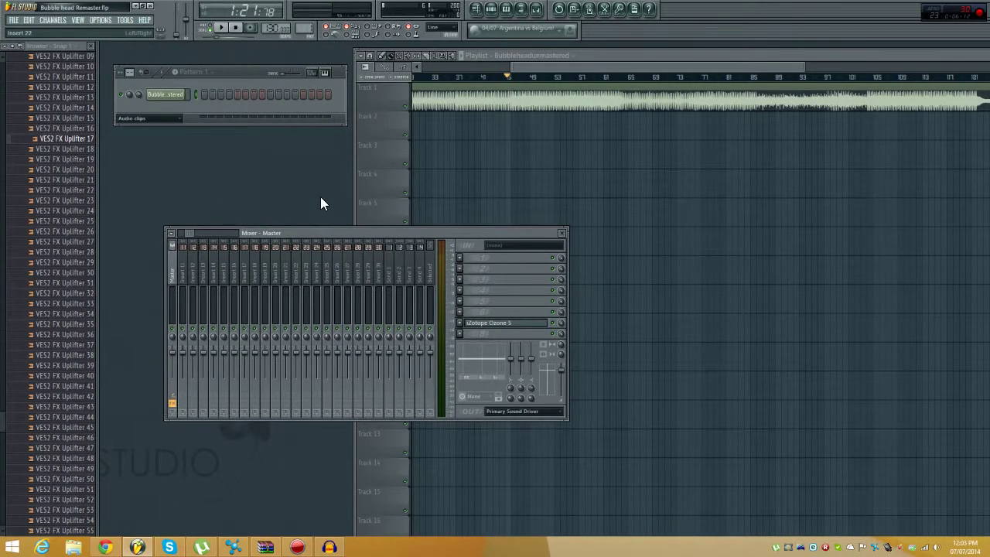